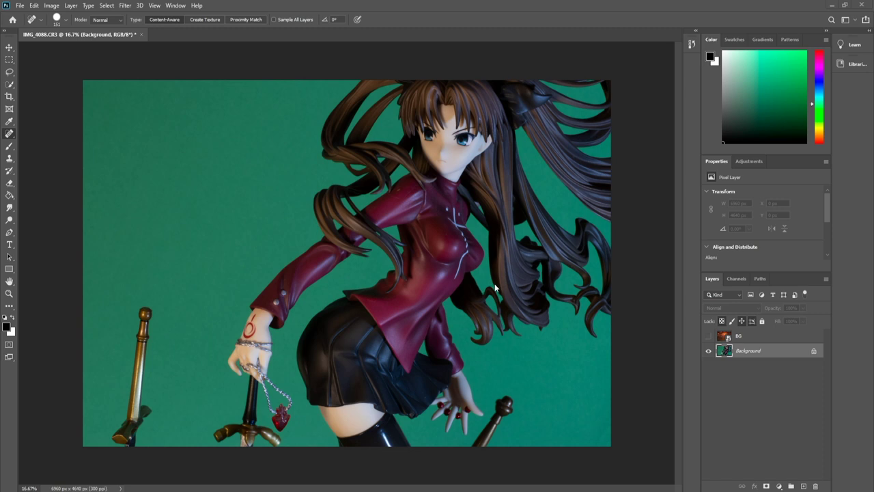
Preview the BG layer, hide it again, and rename the Background layer to Rin.
{"action": "left_click", "coordinate": [708, 336]}
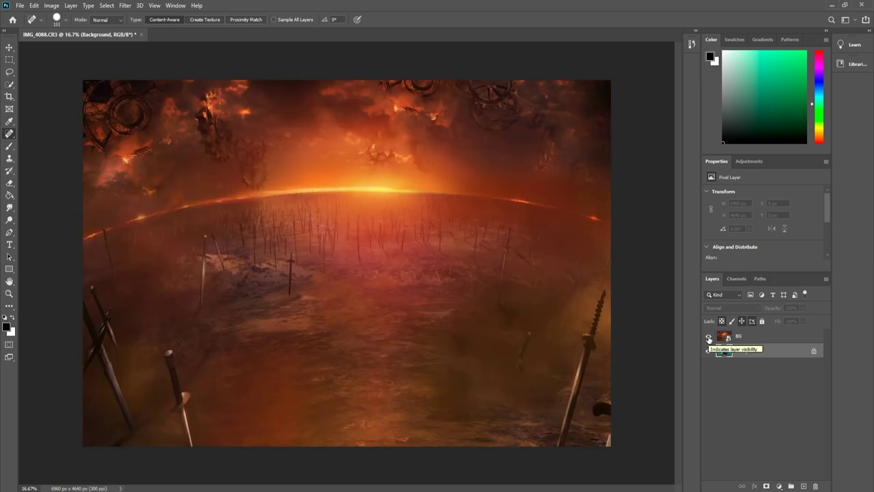
{"action": "left_click", "coordinate": [708, 335]}
{"action": "double_click", "coordinate": [744, 351]}
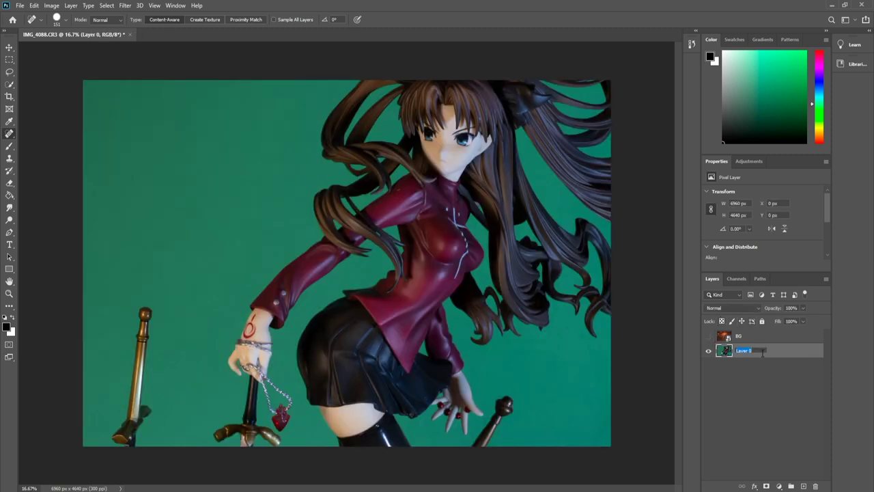
{"action": "key", "text": "Return"}
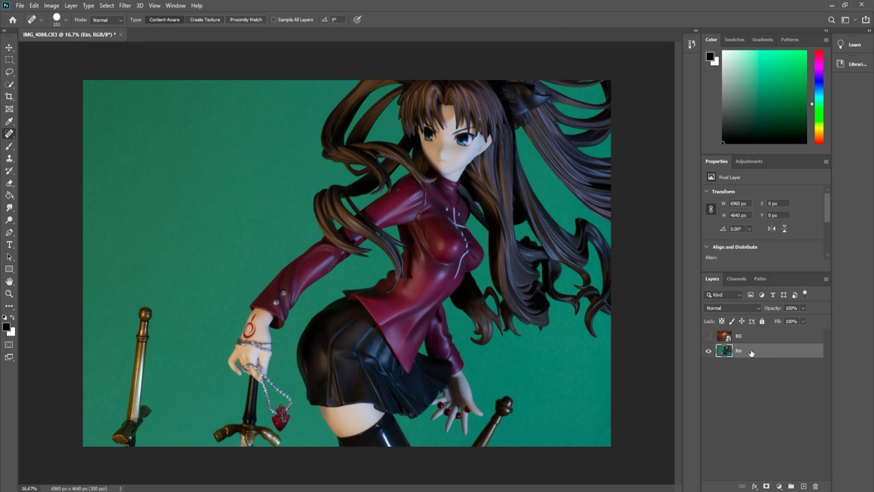
Select the green backdrop behind the figure with Color Range, sampling its green at fuzziness 40.
{"action": "left_click", "coordinate": [107, 5]}
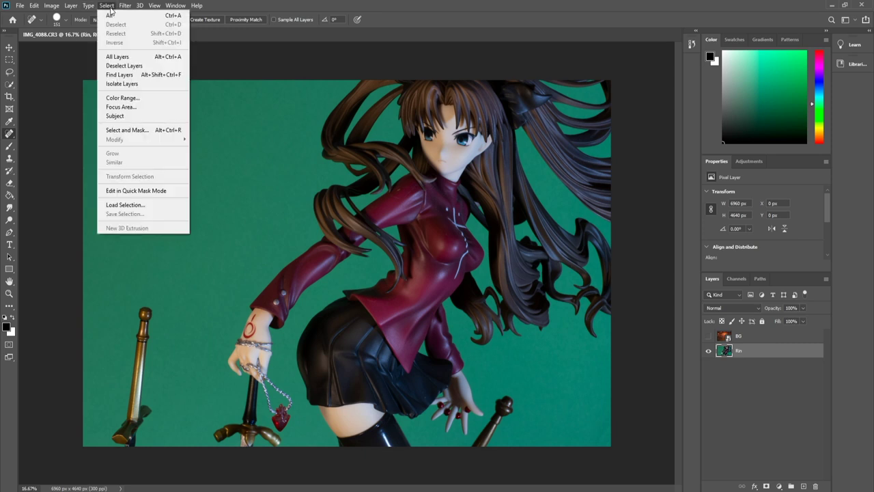
{"action": "left_click", "coordinate": [137, 97]}
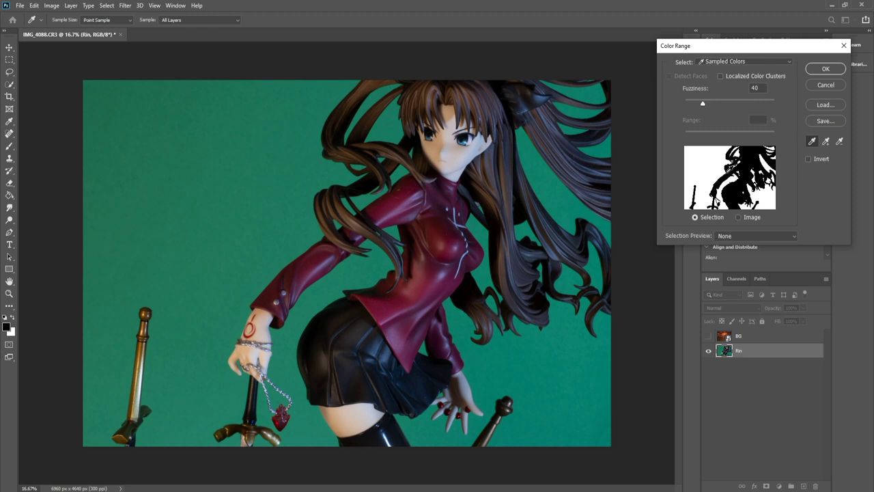
{"action": "left_click", "coordinate": [120, 104]}
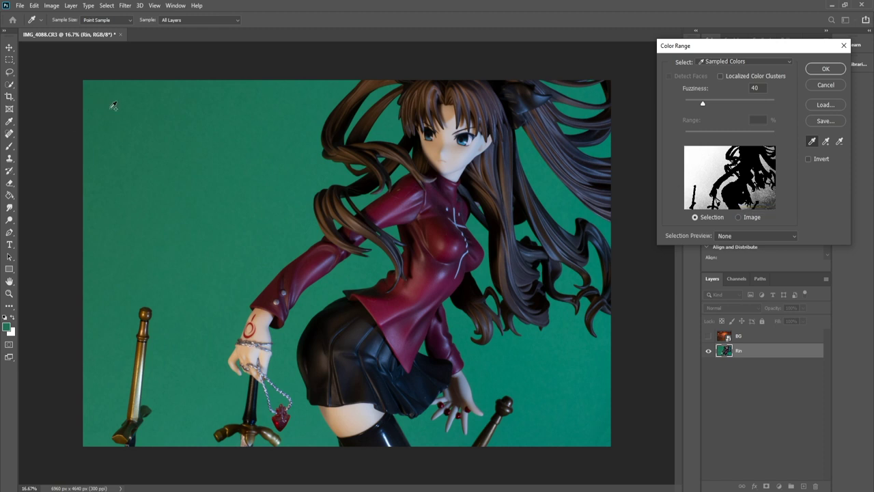
{"action": "mouse_move", "coordinate": [129, 135]}
{"action": "left_mouse_down"}
{"action": "mouse_move", "coordinate": [296, 111]}
{"action": "mouse_move", "coordinate": [482, 257]}
{"action": "mouse_move", "coordinate": [558, 355]}
{"action": "mouse_move", "coordinate": [571, 386]}
{"action": "mouse_move", "coordinate": [566, 409]}
{"action": "mouse_move", "coordinate": [488, 430]}
{"action": "left_mouse_up"}
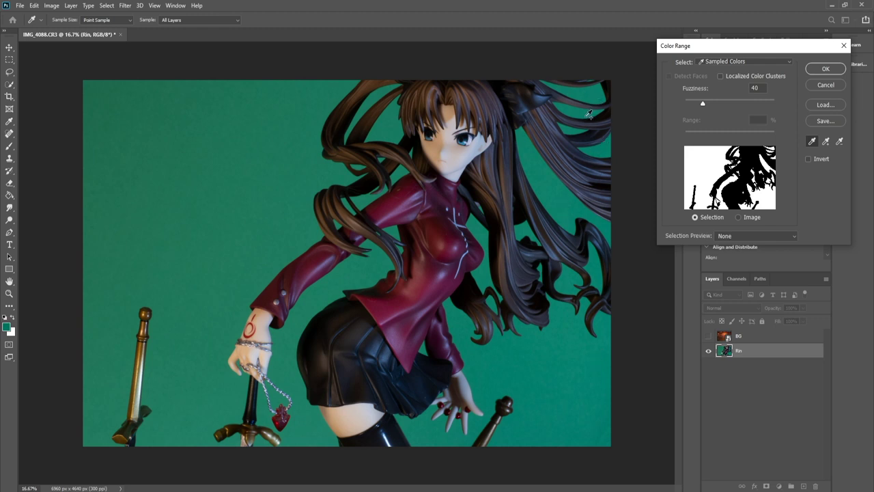
{"action": "left_click", "coordinate": [824, 70]}
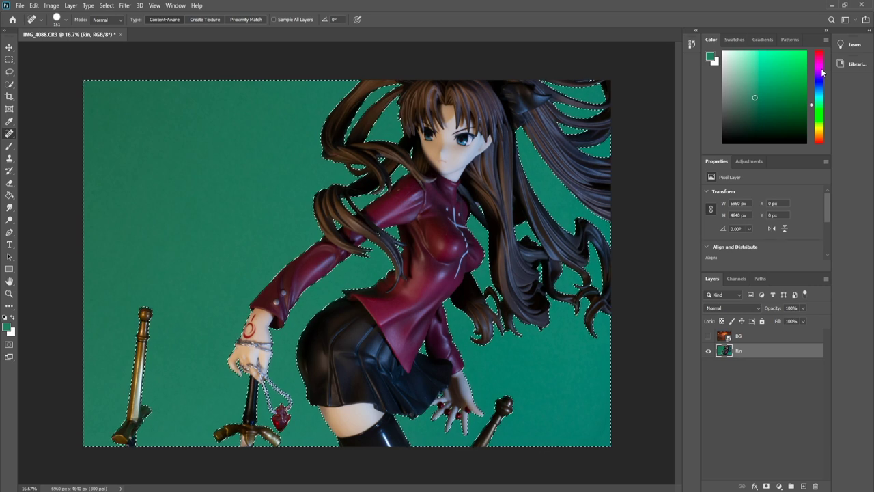
Expand the backdrop selection by 2 pixels.
{"action": "left_click", "coordinate": [107, 6]}
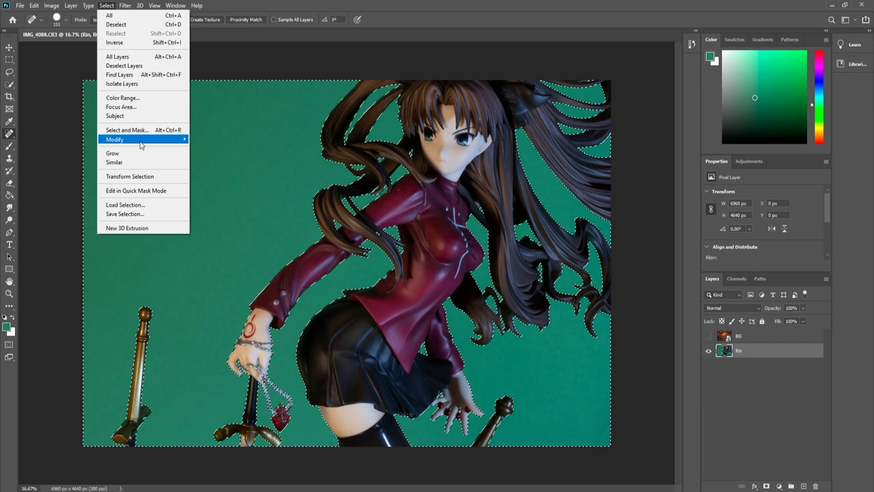
{"action": "mouse_move", "coordinate": [136, 139]}
{"action": "left_click", "coordinate": [202, 157]}
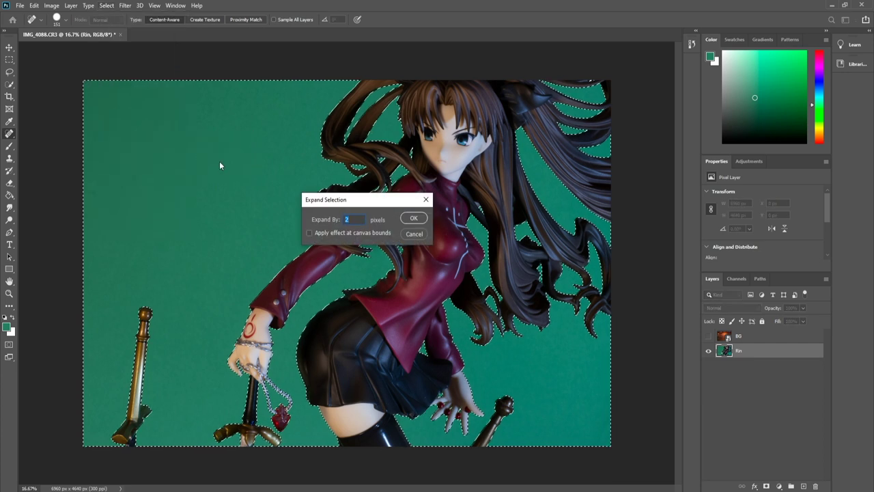
{"action": "key", "text": "Up"}
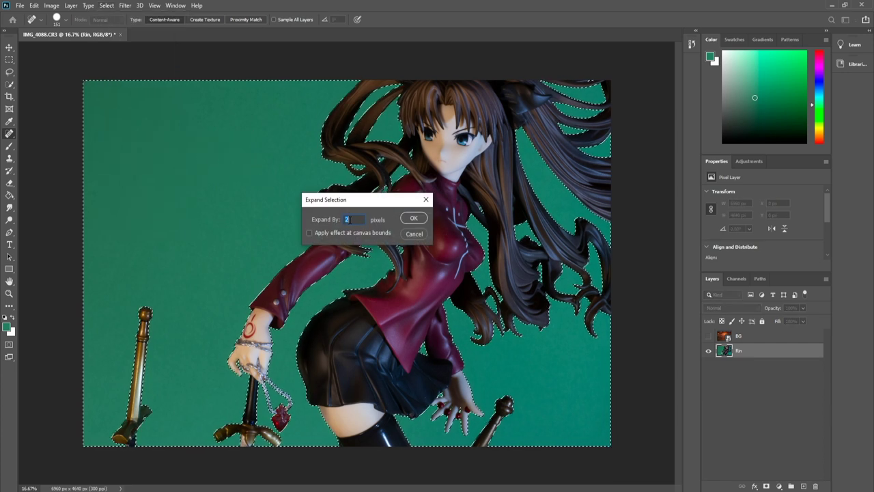
{"action": "left_click", "coordinate": [411, 219]}
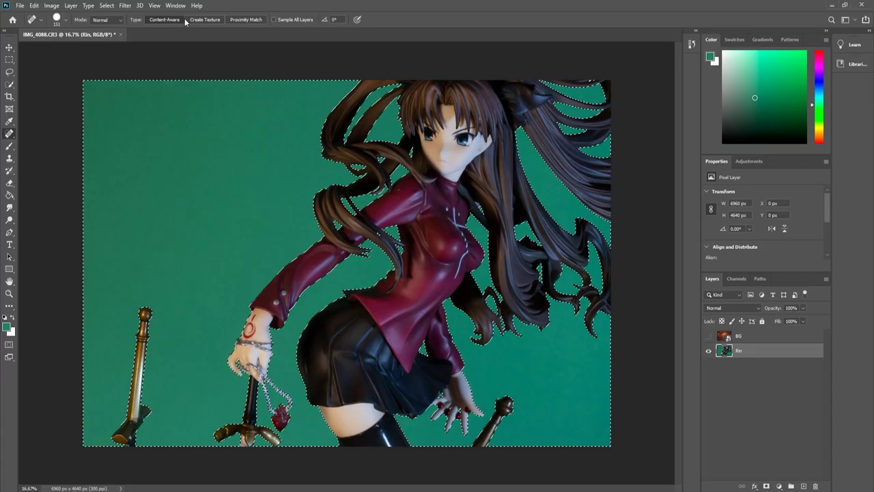
Refine the selection in Select and Mask with a 1 px feather and output it as a selection.
{"action": "left_click", "coordinate": [107, 5]}
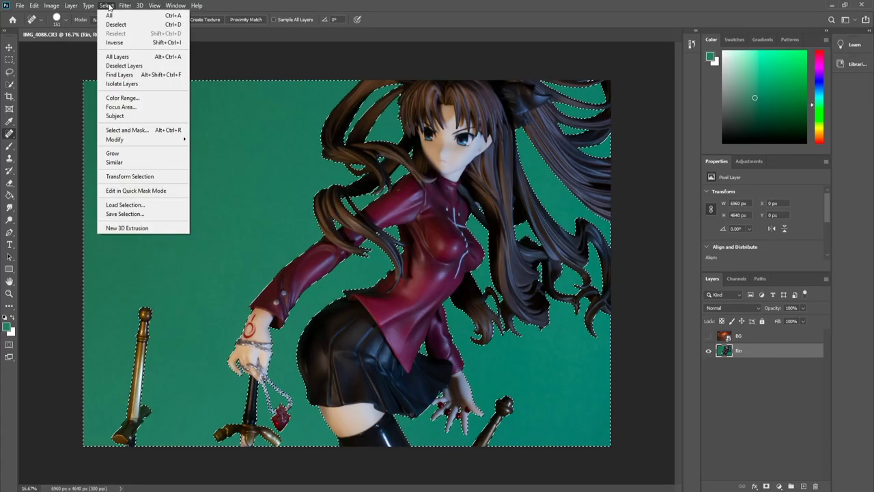
{"action": "left_click", "coordinate": [137, 129]}
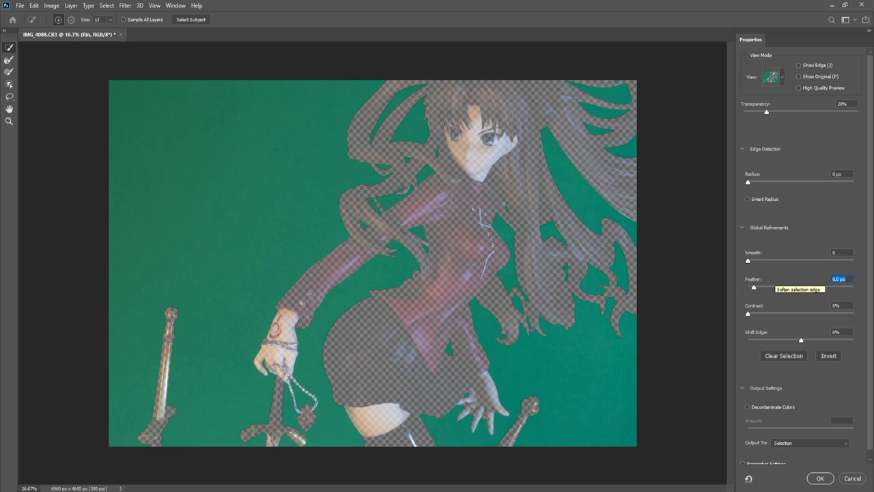
{"action": "type", "text": "1"}
{"action": "scroll", "coordinate": [814, 377], "scroll_direction": "down", "scroll_amount": 1}
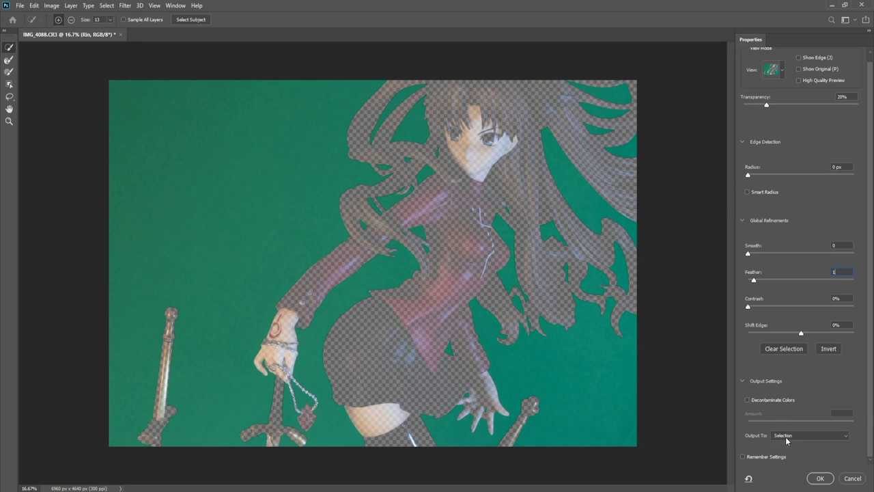
{"action": "left_click", "coordinate": [820, 478]}
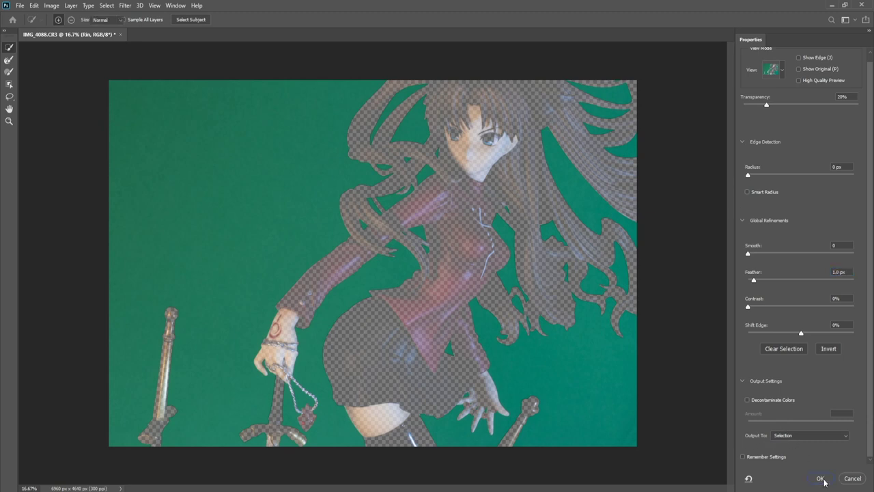
Place the visible BG layer beneath Rin, delete the selected green backdrop from the Rin layer, and deselect.
{"action": "left_click_drag", "start_coordinate": [747, 337], "coordinate": [749, 360]}
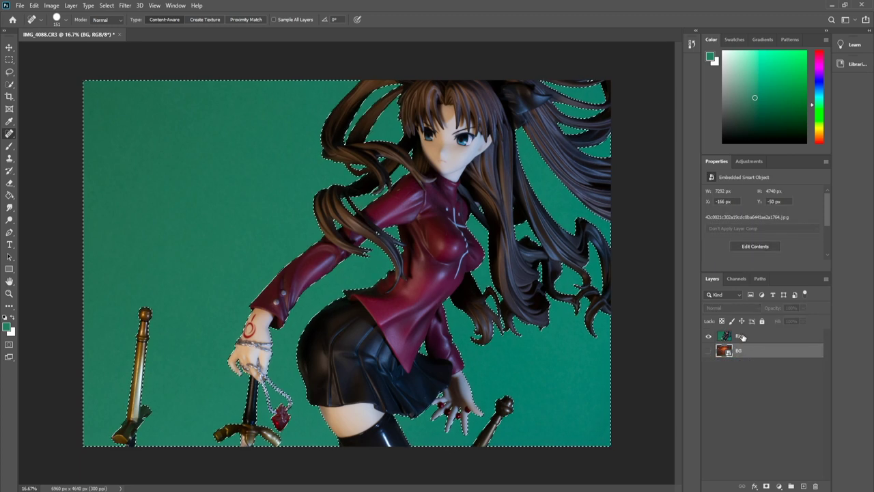
{"action": "left_click", "coordinate": [744, 341]}
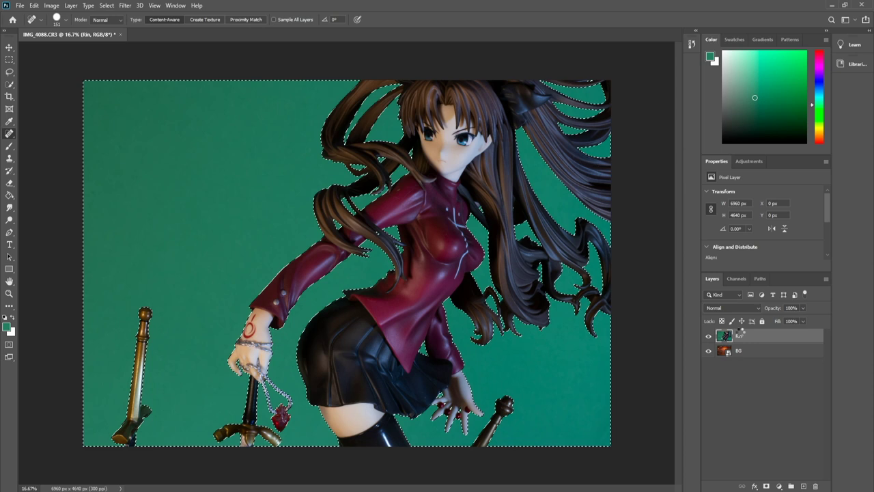
{"action": "key", "text": "Delete"}
{"action": "key", "text": "ctrl+d"}
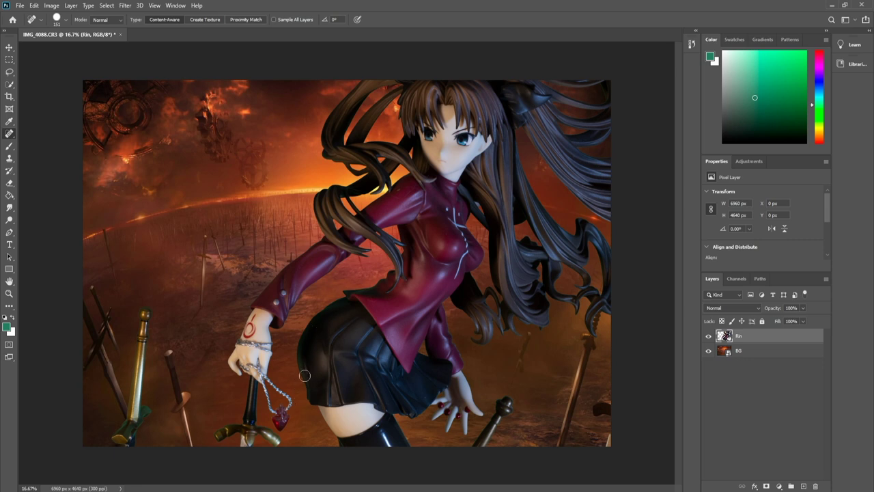
Add a Hue/Saturation adjustment on Greens, sample the green spill on the far-left sword's guard, and set saturation to -100.
{"action": "left_click", "coordinate": [779, 485]}
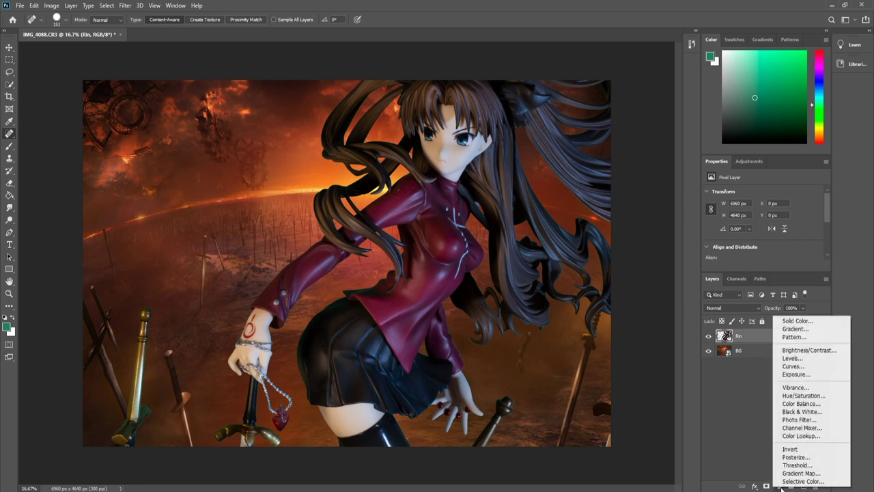
{"action": "left_click", "coordinate": [800, 398]}
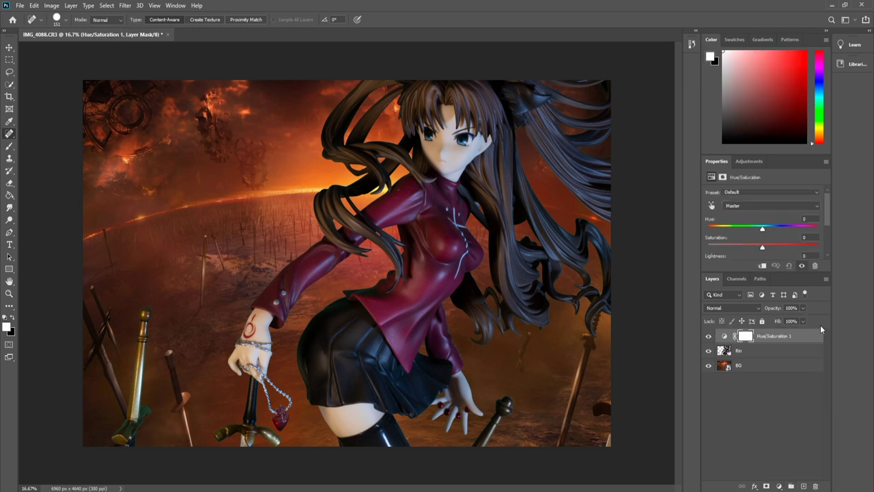
{"action": "left_click", "coordinate": [734, 206]}
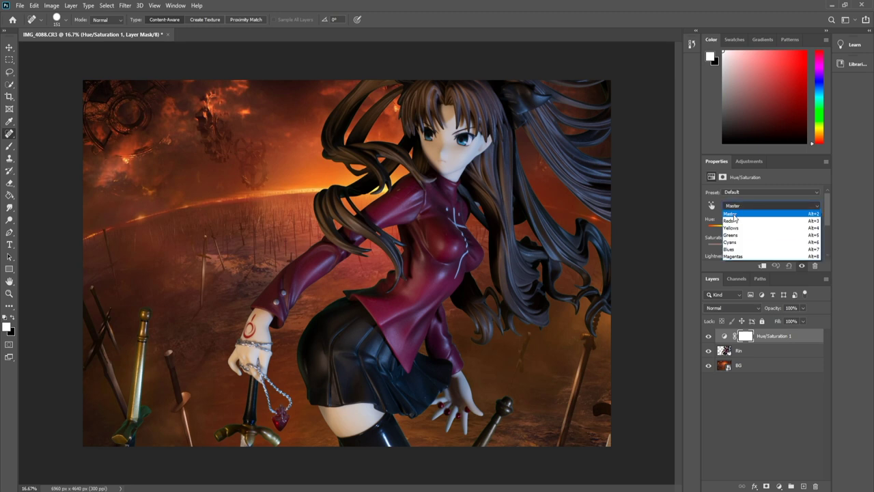
{"action": "left_click", "coordinate": [734, 237]}
{"action": "scroll", "coordinate": [732, 247], "scroll_direction": "down", "scroll_amount": 3}
{"action": "left_click", "coordinate": [711, 226]}
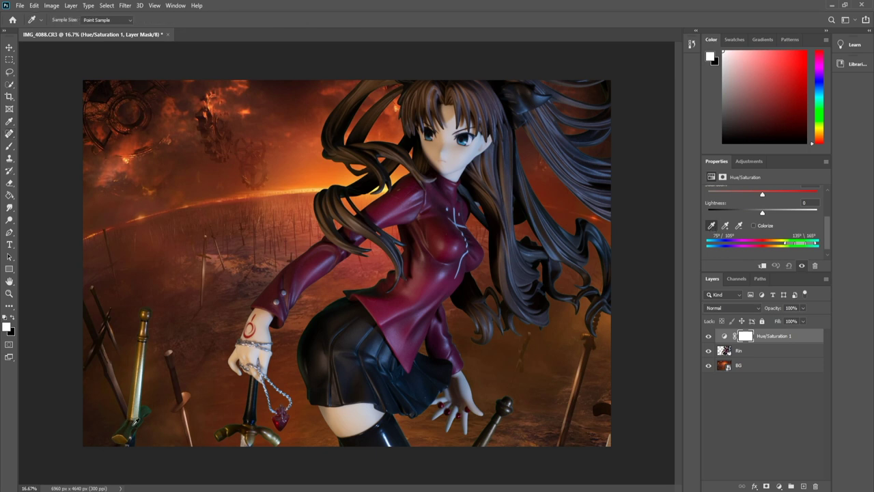
{"action": "scroll", "coordinate": [134, 427], "scroll_direction": "up", "scroll_amount": 3}
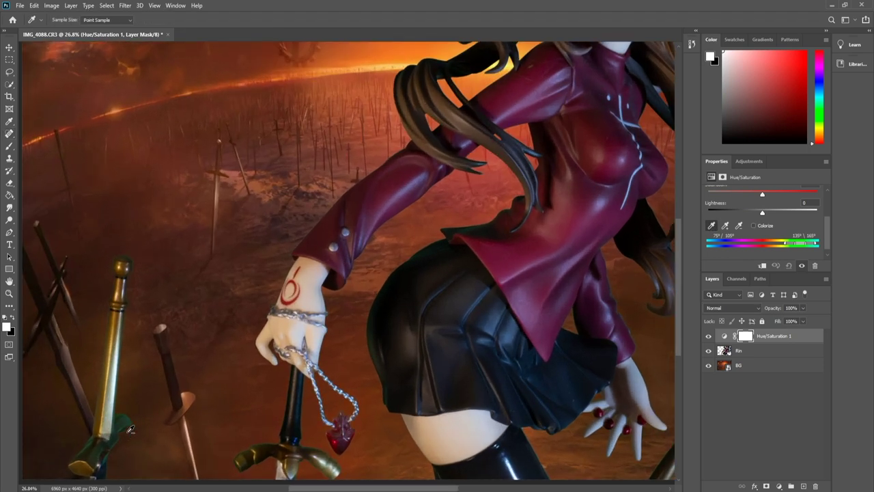
{"action": "left_click", "coordinate": [93, 439]}
{"action": "scroll", "coordinate": [795, 226], "scroll_direction": "up", "scroll_amount": 2}
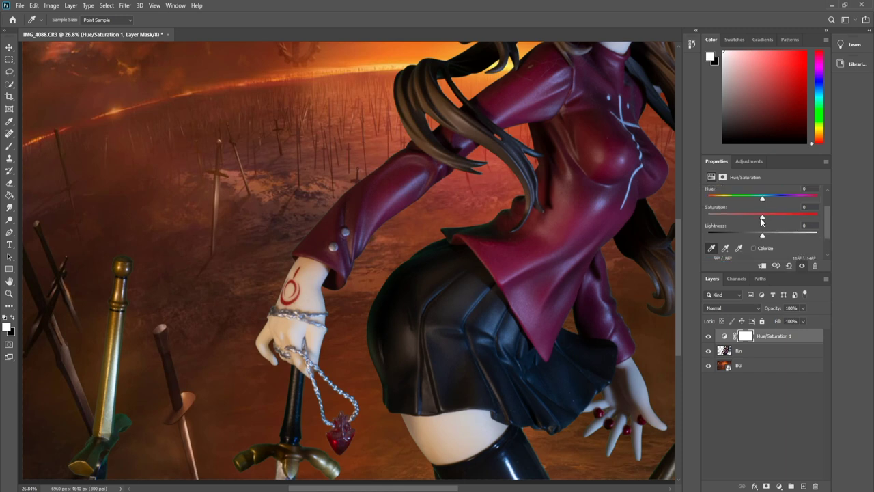
{"action": "left_click_drag", "start_coordinate": [760, 219], "coordinate": [700, 219]}
Add a second Hue/Saturation adjustment on Greens, sample the remaining cyan-green spill on the same sword guard, and set saturation to -100.
{"action": "left_click", "coordinate": [779, 486]}
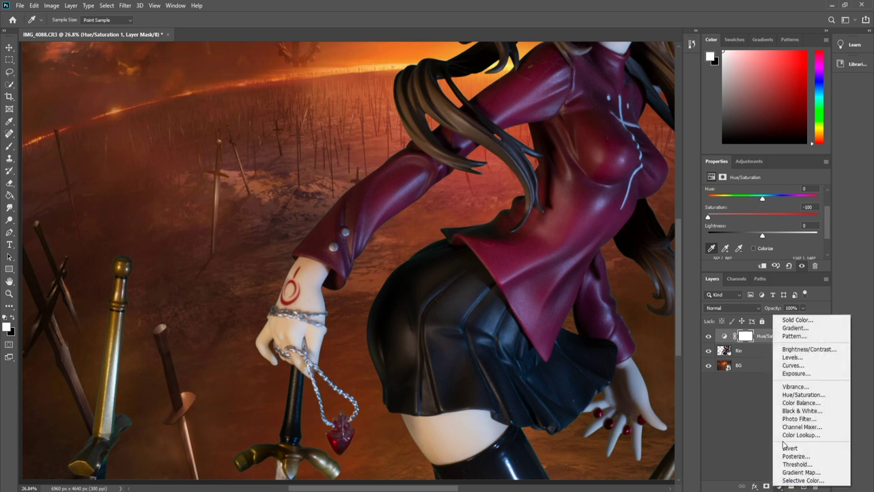
{"action": "left_click", "coordinate": [790, 395]}
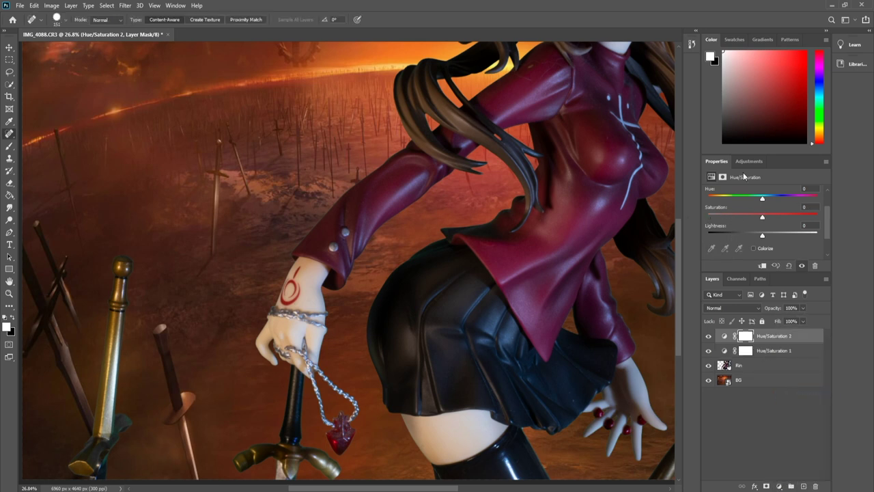
{"action": "left_click", "coordinate": [762, 204]}
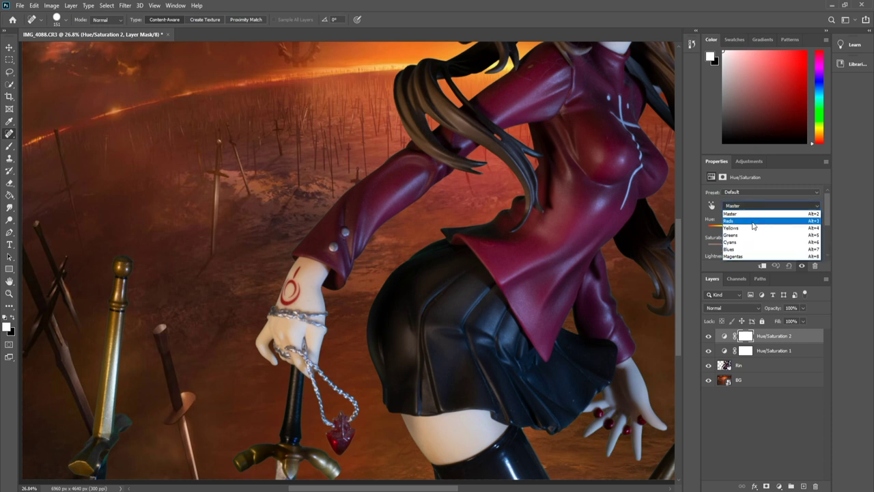
{"action": "left_click", "coordinate": [749, 232]}
{"action": "scroll", "coordinate": [748, 240], "scroll_direction": "down", "scroll_amount": 3}
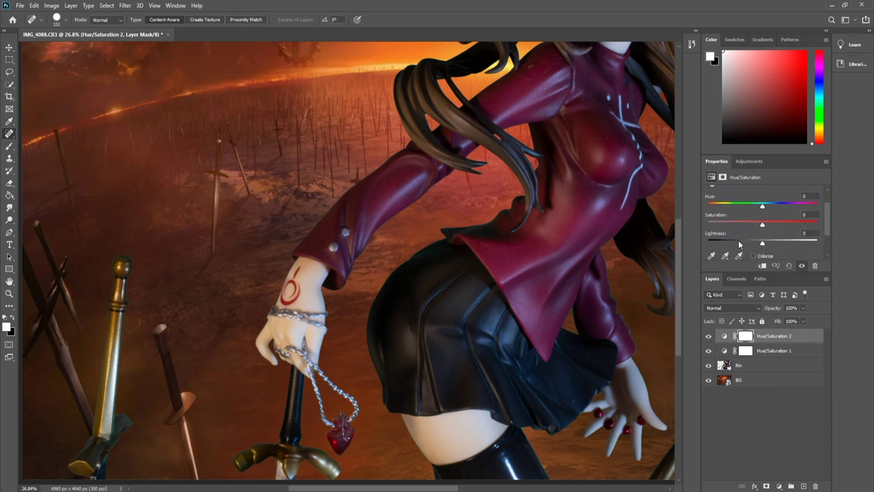
{"action": "left_click", "coordinate": [709, 248]}
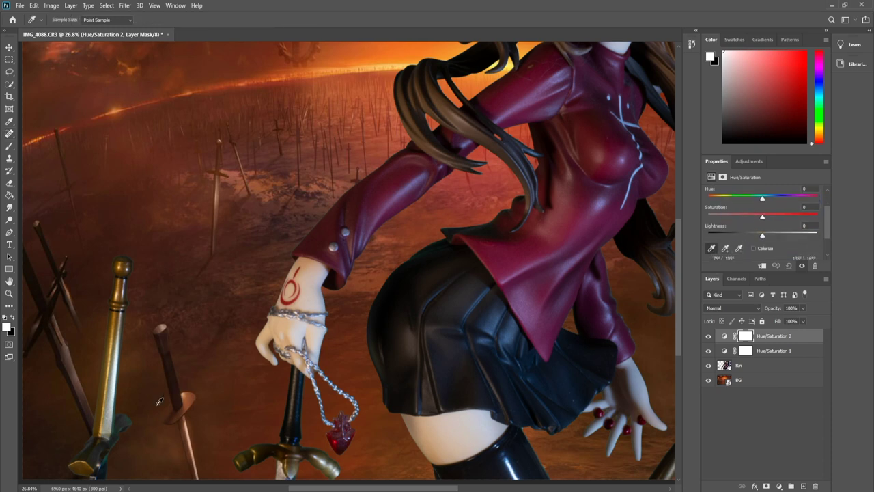
{"action": "left_click", "coordinate": [107, 455]}
{"action": "left_click_drag", "start_coordinate": [713, 221], "coordinate": [703, 222]}
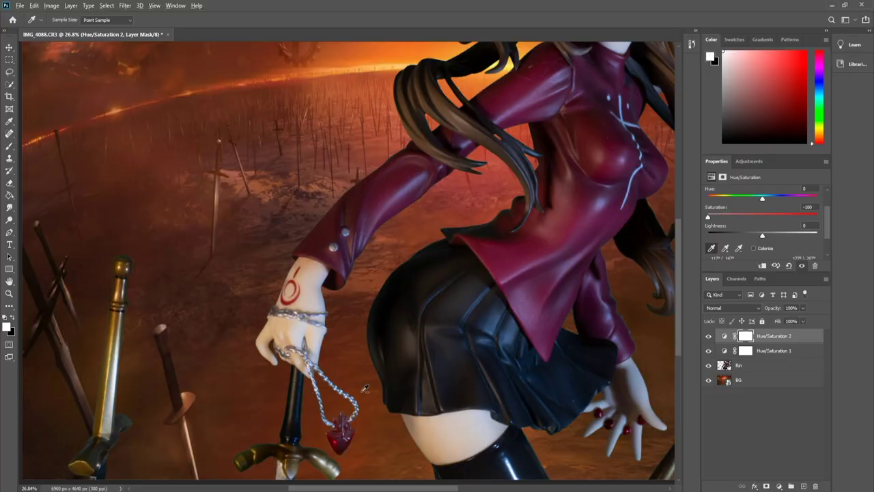
Add a third Hue/Saturation adjustment targeting Greens, lower its saturation to about -74 while checking the necklace, and fit the image in view.
{"action": "scroll", "coordinate": [425, 399], "scroll_direction": "up", "scroll_amount": 3}
{"action": "left_click", "coordinate": [779, 486]}
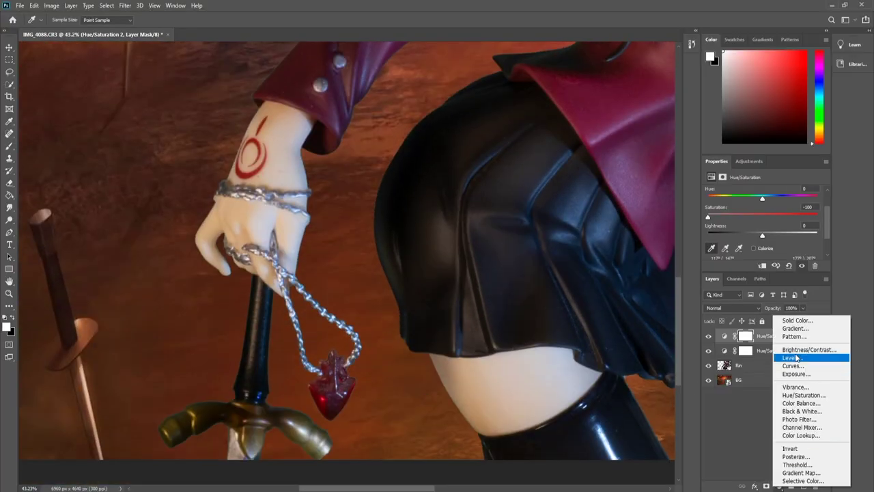
{"action": "left_click", "coordinate": [792, 397]}
{"action": "left_click", "coordinate": [767, 205]}
{"action": "left_click", "coordinate": [736, 250]}
{"action": "scroll", "coordinate": [736, 254], "scroll_direction": "down", "scroll_amount": 3}
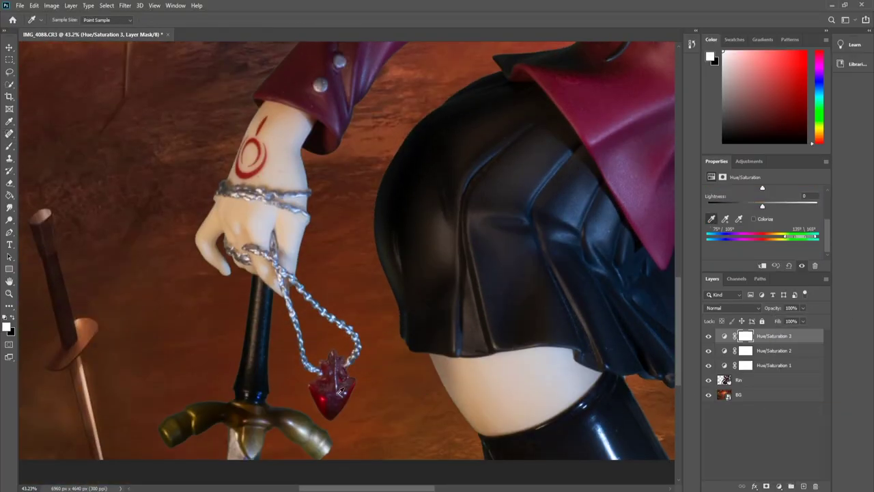
{"action": "scroll", "coordinate": [257, 425], "scroll_direction": "up", "scroll_amount": 3}
{"action": "scroll", "coordinate": [786, 227], "scroll_direction": "up", "scroll_amount": 2}
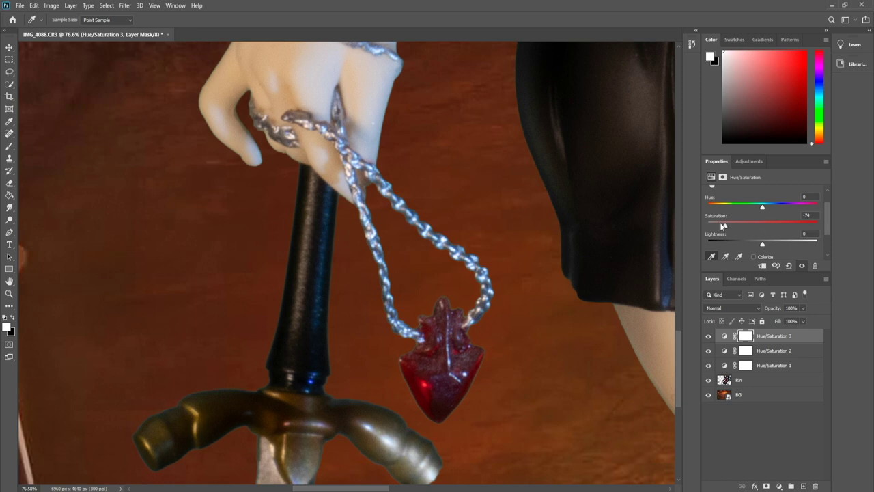
{"action": "key", "text": "ctrl+0"}
{"action": "key", "text": "v"}
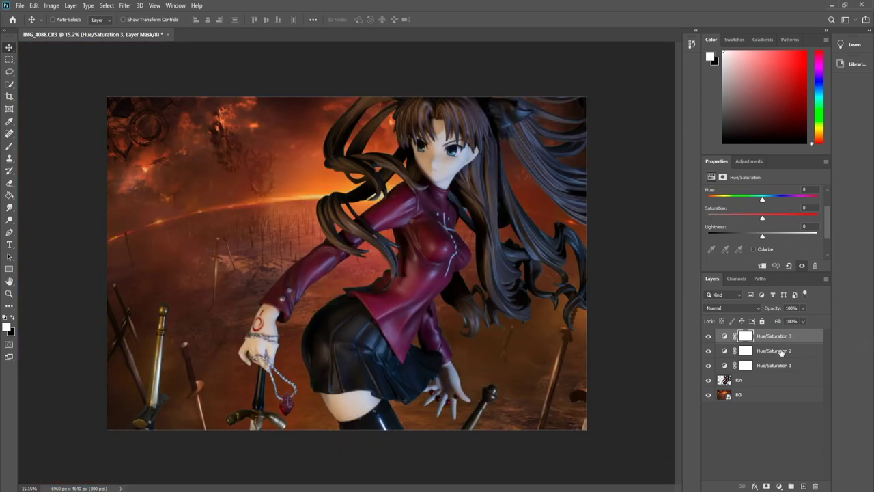
Merge the three Hue/Saturation adjustment layers with the Rin layer and rename the merged layer Rin.
{"action": "left_click", "coordinate": [782, 351], "text": "shift"}
{"action": "left_click", "coordinate": [783, 367], "text": "shift"}
{"action": "left_click", "coordinate": [779, 381], "text": "shift"}
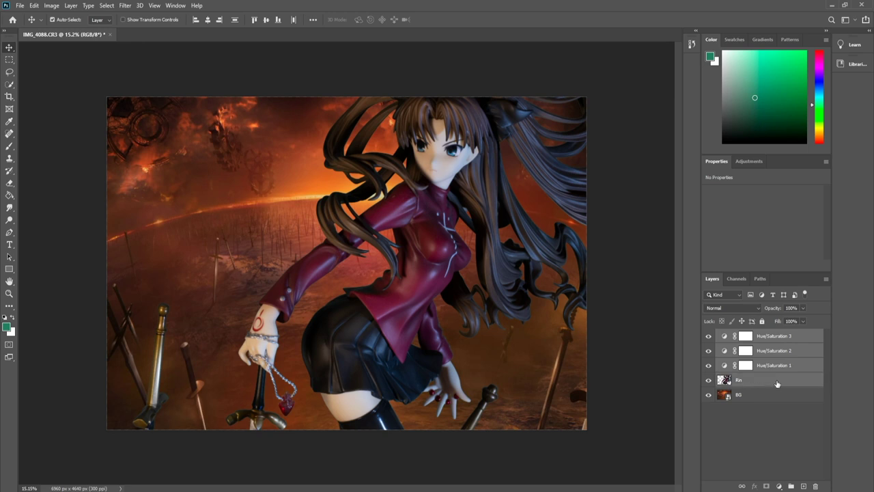
{"action": "right_click", "coordinate": [776, 381]}
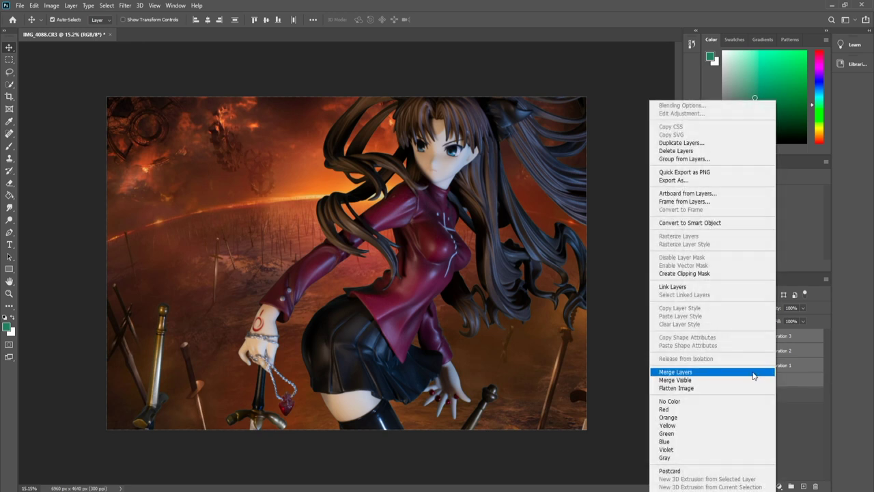
{"action": "left_click", "coordinate": [754, 374]}
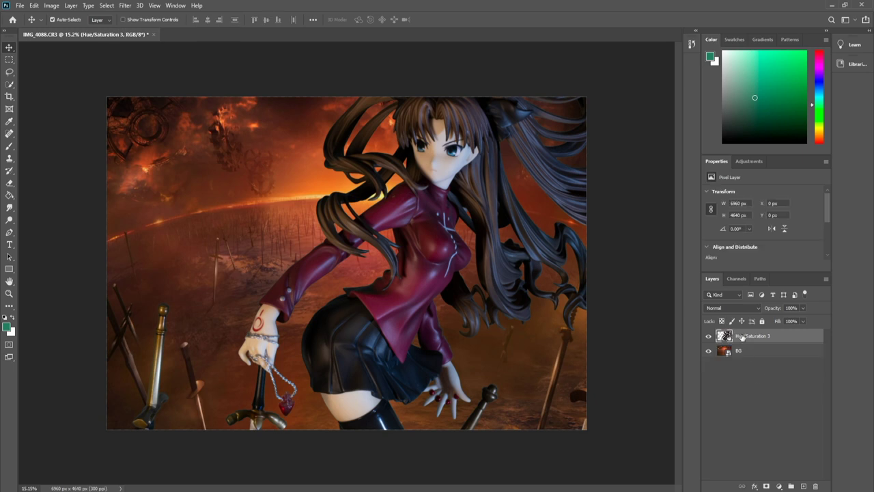
{"action": "type", "text": "B"}
{"action": "key", "text": "Return"}
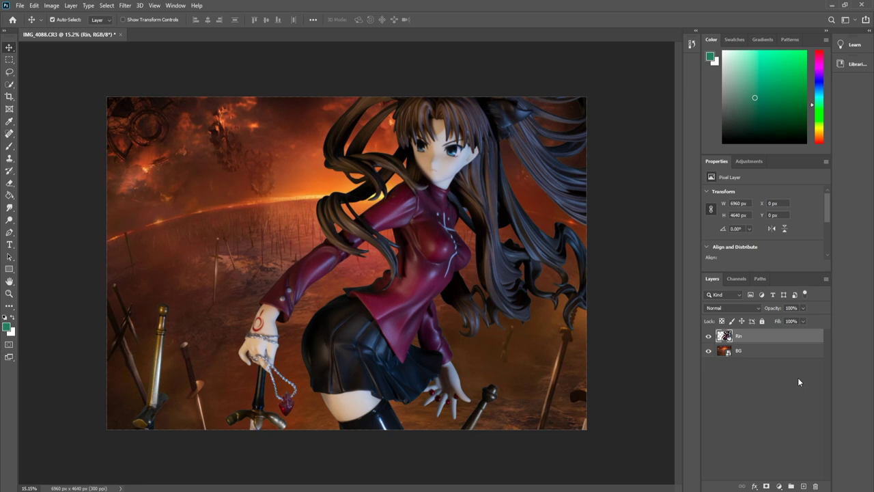
Add a mid-grey (7f7f7f) Solid Color fill layer above Rin and set its blend mode to Color.
{"action": "left_click", "coordinate": [778, 485]}
{"action": "left_click", "coordinate": [791, 320]}
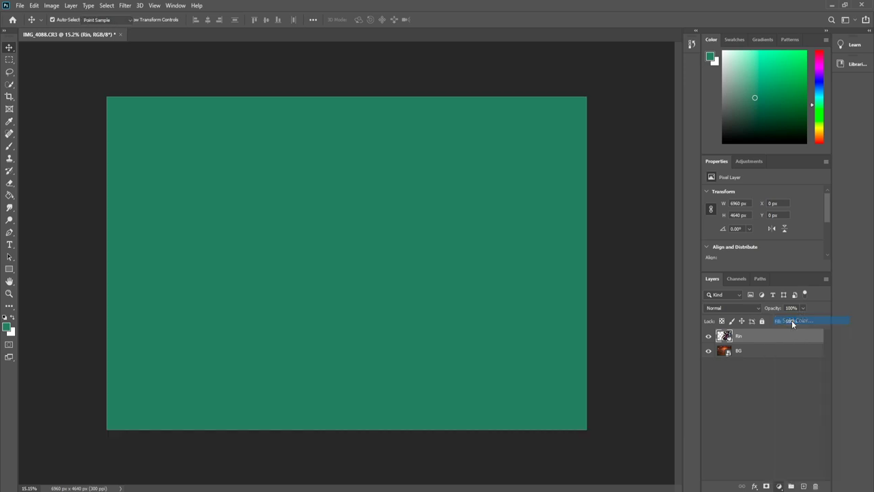
{"action": "left_click_drag", "start_coordinate": [594, 207], "coordinate": [577, 207]}
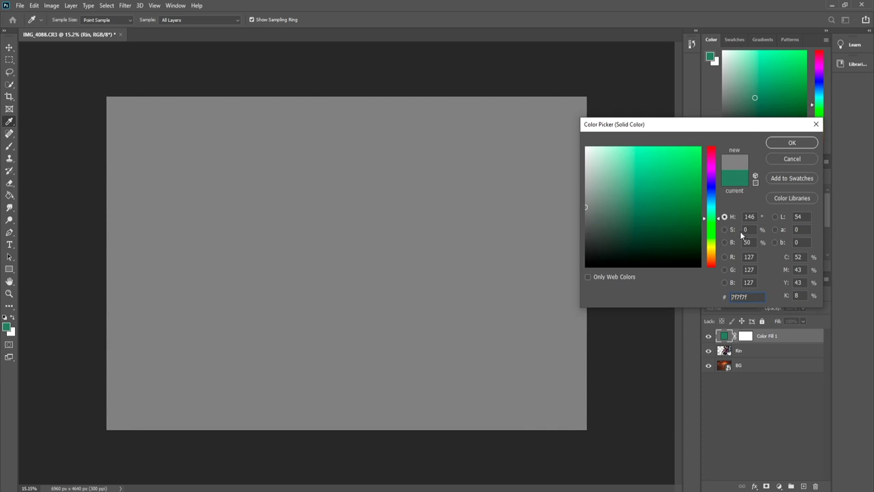
{"action": "left_click", "coordinate": [789, 143]}
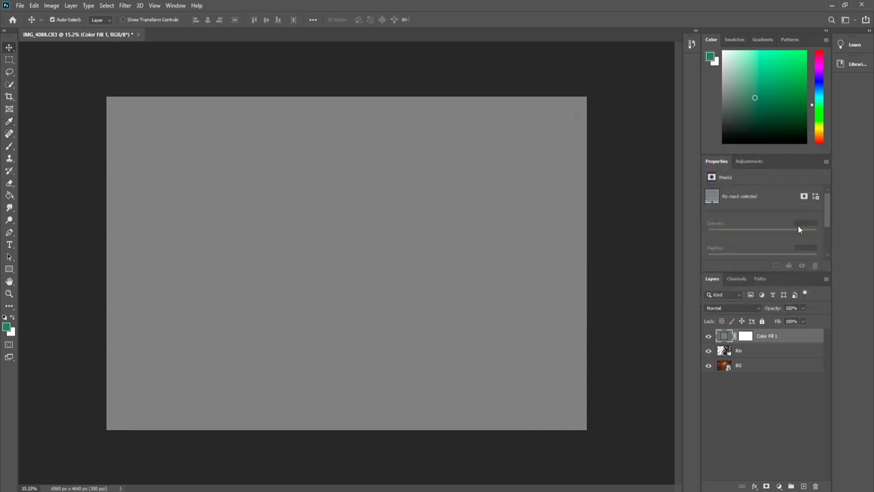
{"action": "left_click", "coordinate": [747, 307]}
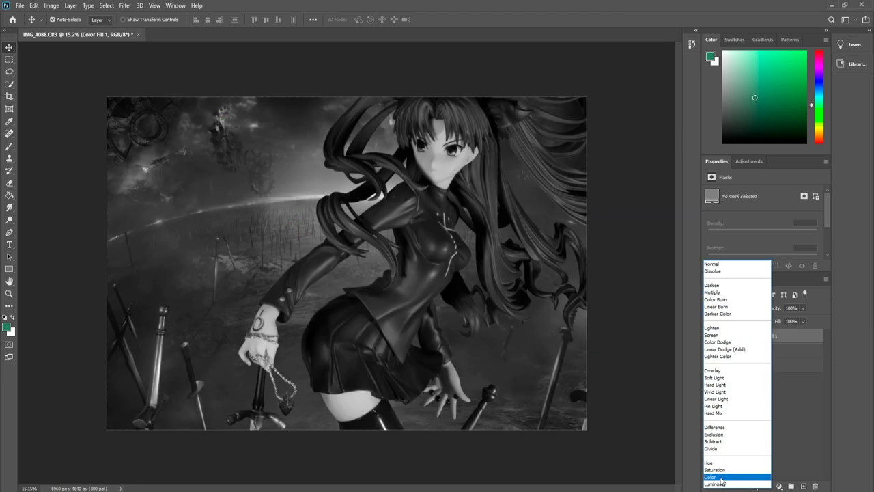
{"action": "left_click", "coordinate": [713, 477]}
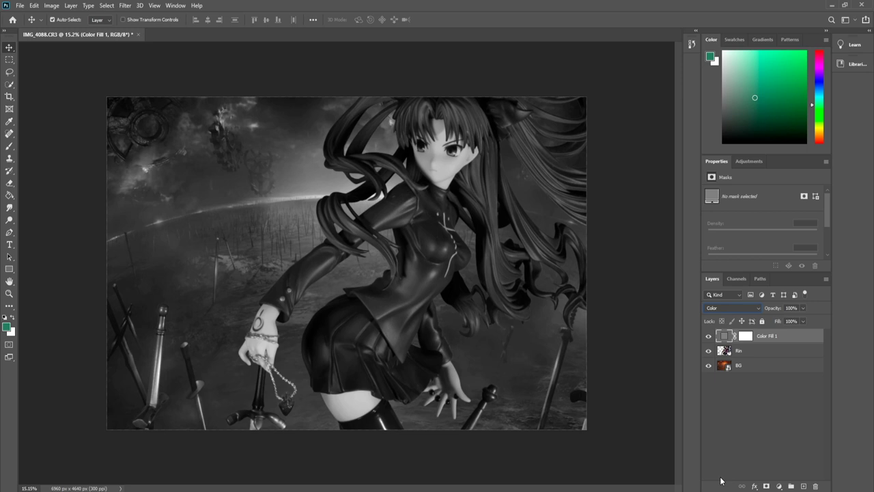
Add a Curves adjustment layer, place it beneath the grey color fill, and clip it to the Rin layer.
{"action": "left_click", "coordinate": [779, 487]}
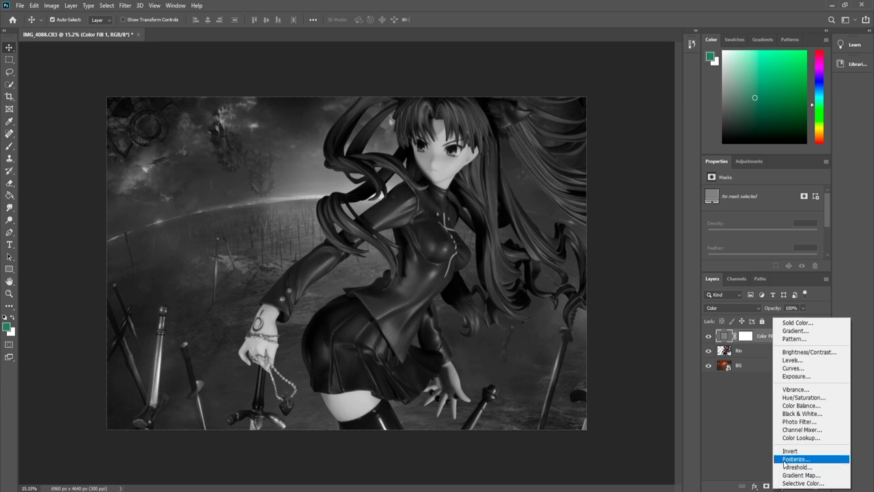
{"action": "left_click", "coordinate": [792, 368]}
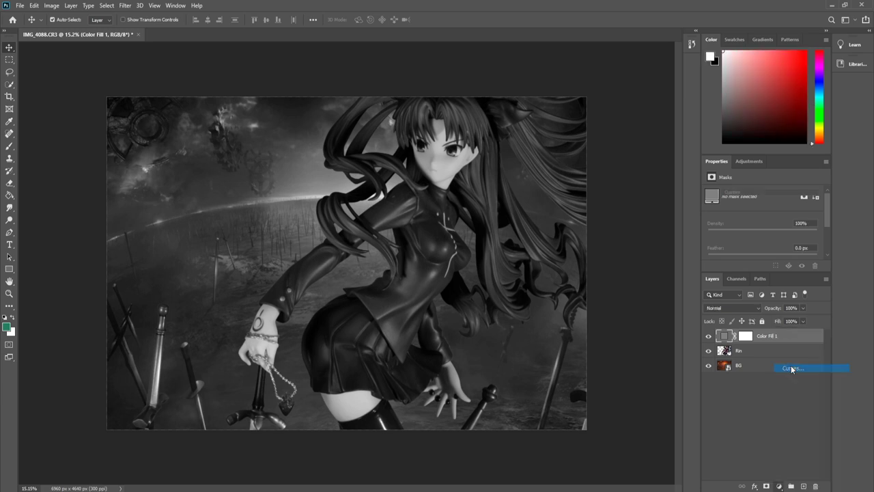
{"action": "left_click_drag", "start_coordinate": [761, 336], "coordinate": [760, 358]}
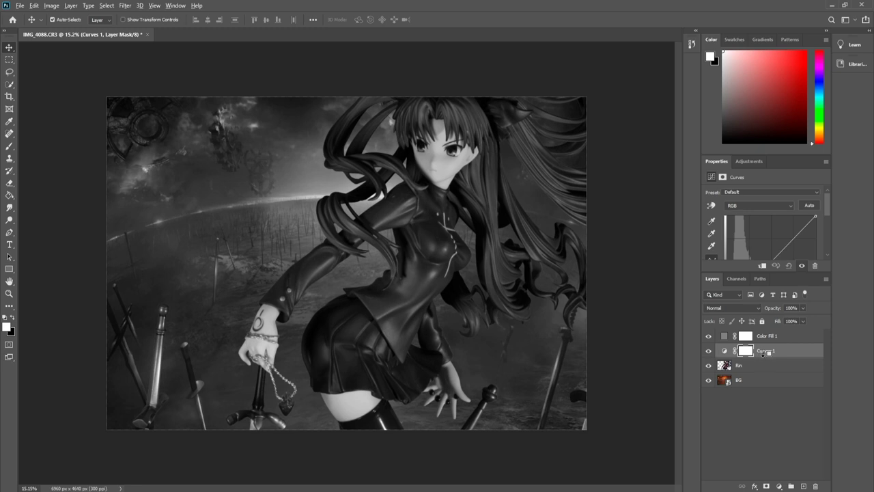
{"action": "left_click", "coordinate": [764, 353], "text": "alt"}
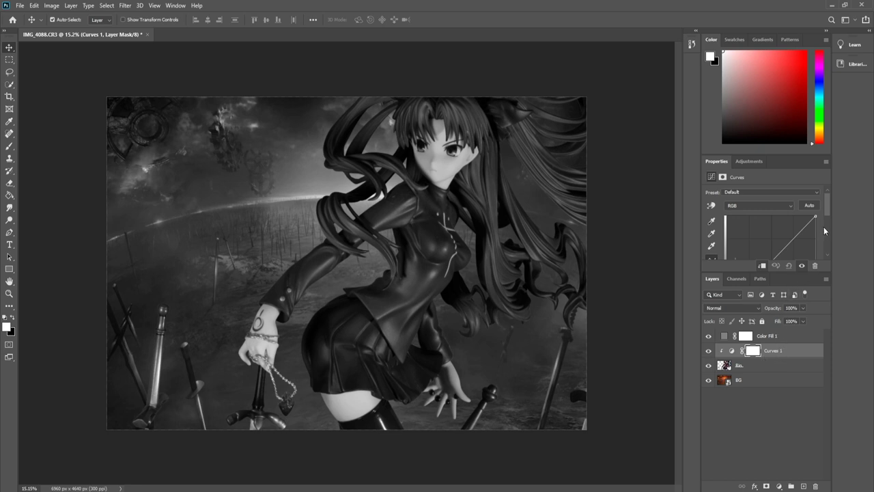
Shape the Curves adjustment with shadow, midtone and highlight points, pulling the highlights down to match the figure's brightness to the background.
{"action": "left_click_drag", "start_coordinate": [827, 214], "coordinate": [827, 233]}
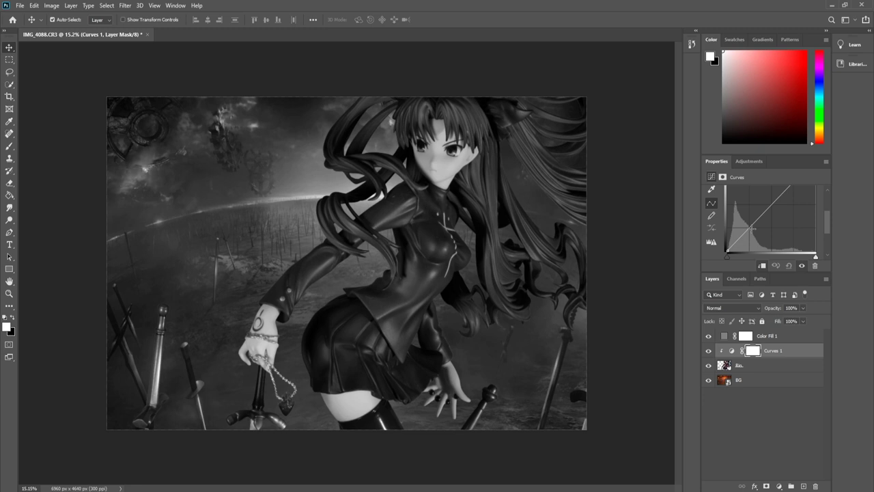
{"action": "left_click_drag", "start_coordinate": [749, 227], "coordinate": [752, 227]}
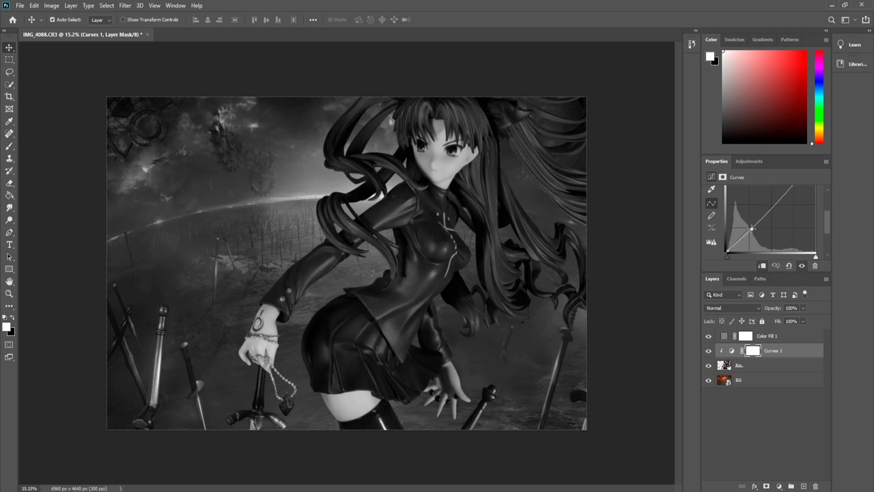
{"action": "left_click_drag", "start_coordinate": [751, 228], "coordinate": [749, 228]}
{"action": "scroll", "coordinate": [823, 219], "scroll_direction": "up", "scroll_amount": 2}
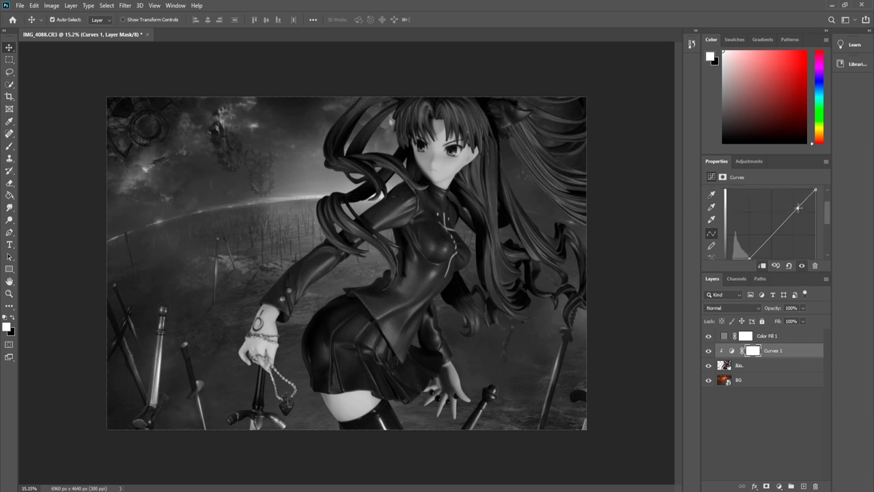
{"action": "left_click_drag", "start_coordinate": [797, 207], "coordinate": [804, 210]}
{"action": "left_click_drag", "start_coordinate": [778, 237], "coordinate": [777, 229]}
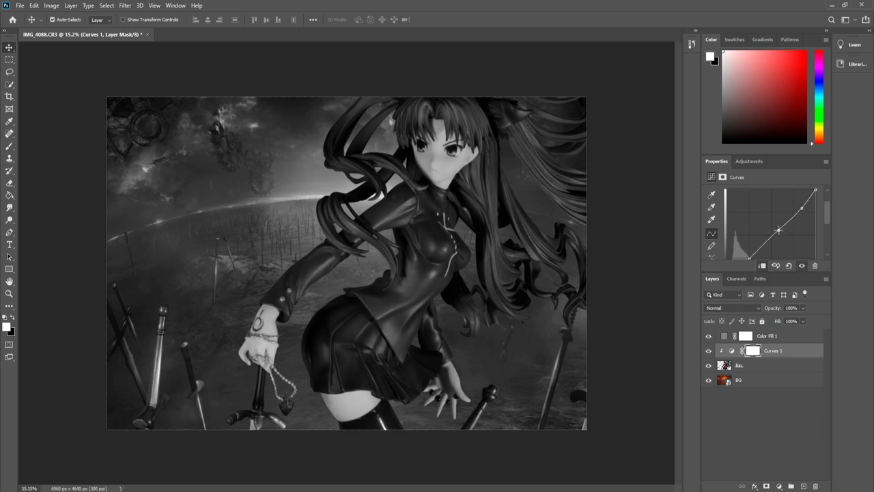
{"action": "scroll", "coordinate": [759, 246], "scroll_direction": "down", "scroll_amount": 3}
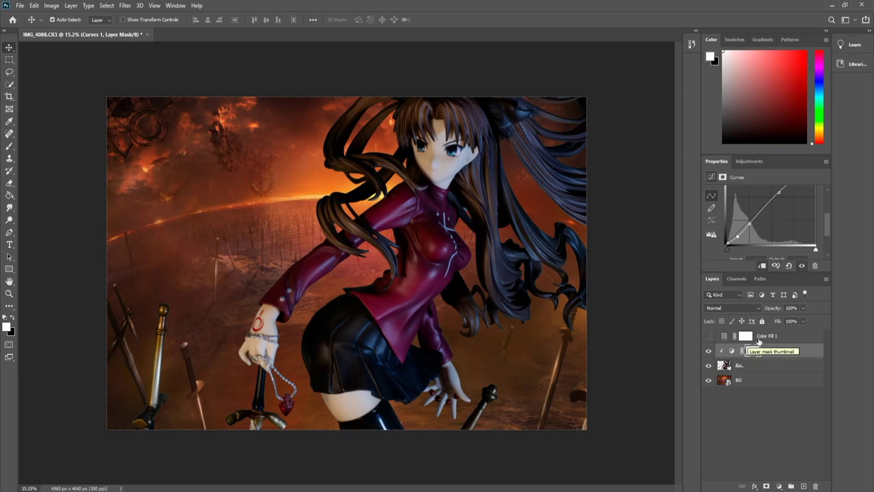
Delete the grey color fill layer and create a new layer named Shadows directly above BG.
{"action": "left_click", "coordinate": [766, 337]}
{"action": "key", "text": "Delete"}
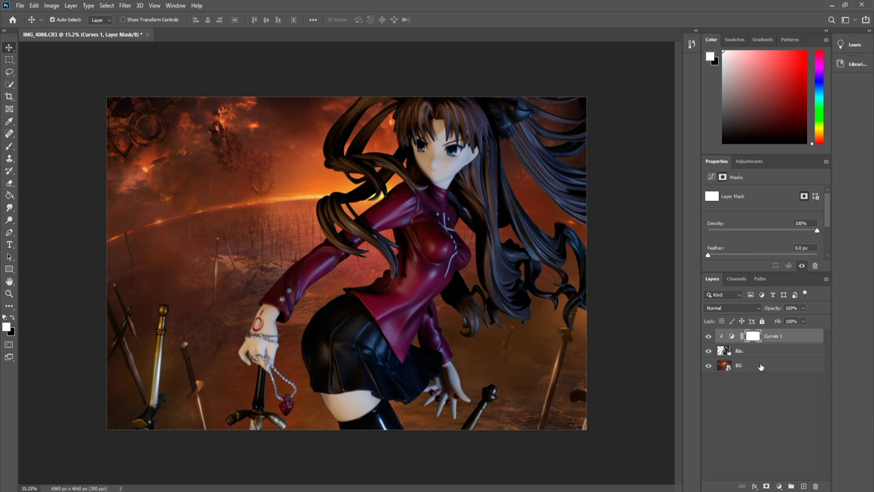
{"action": "left_click", "coordinate": [760, 367]}
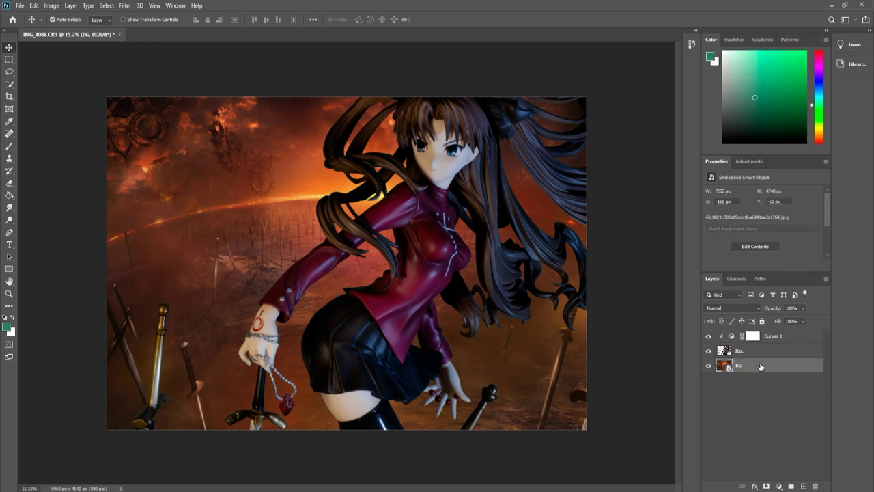
{"action": "left_click", "coordinate": [804, 485]}
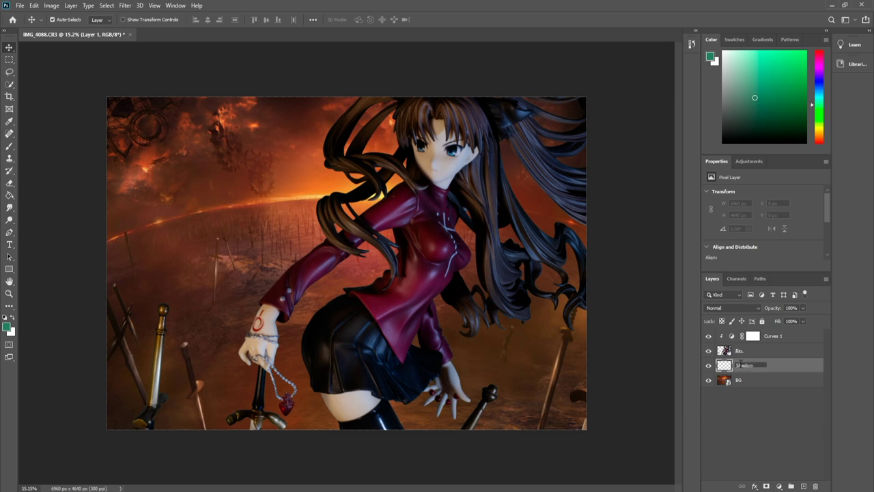
{"action": "key", "text": "Return"}
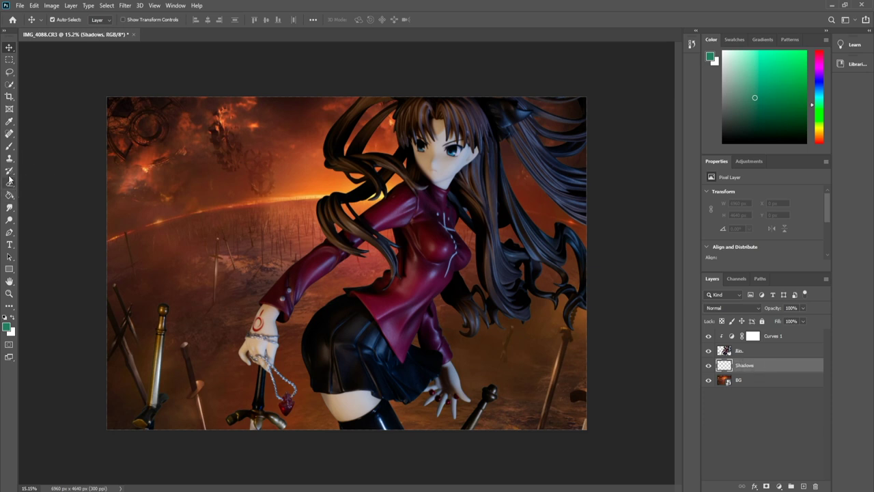
Paint soft black shadows around the figure's outline on the Shadows layer with the Brush at 8% flow, and set the layer's opacity to 75%.
{"action": "left_click", "coordinate": [9, 146]}
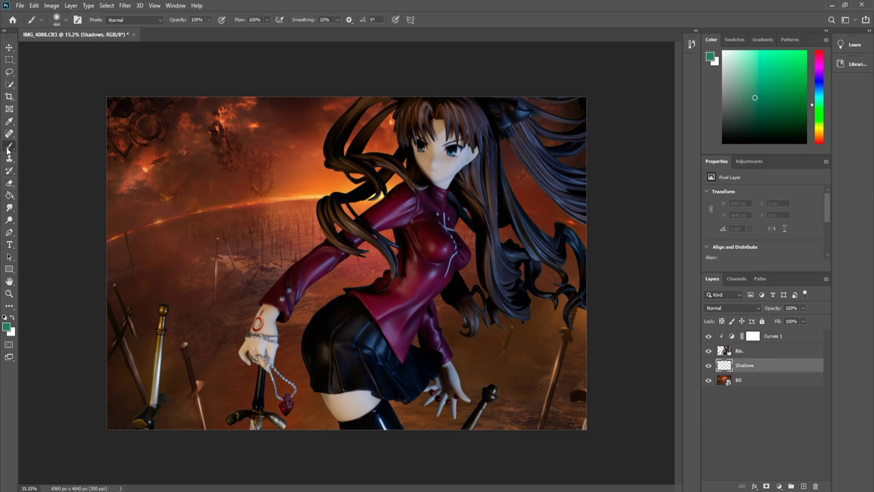
{"action": "left_click", "coordinate": [8, 327]}
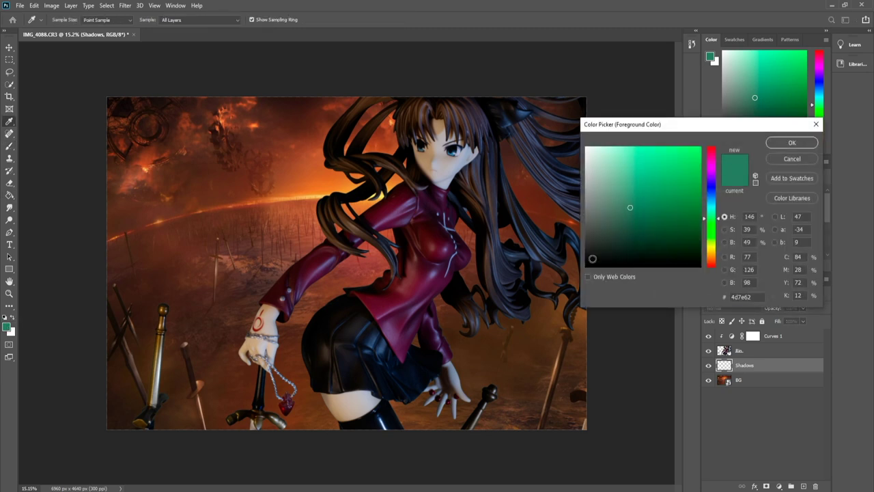
{"action": "left_click_drag", "start_coordinate": [592, 258], "coordinate": [568, 282]}
{"action": "left_click", "coordinate": [790, 142]}
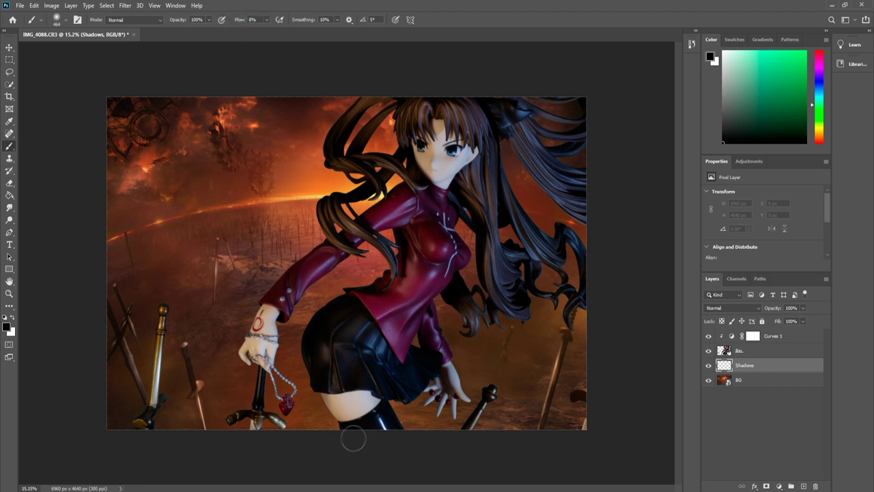
{"action": "mouse_move", "coordinate": [319, 409]}
{"action": "left_mouse_down"}
{"action": "mouse_move", "coordinate": [311, 409]}
{"action": "mouse_move", "coordinate": [304, 335]}
{"action": "mouse_move", "coordinate": [290, 361]}
{"action": "mouse_move", "coordinate": [299, 352]}
{"action": "mouse_move", "coordinate": [304, 403]}
{"action": "mouse_move", "coordinate": [320, 406]}
{"action": "left_mouse_up"}
{"action": "mouse_move", "coordinate": [260, 431]}
{"action": "left_mouse_down"}
{"action": "mouse_move", "coordinate": [296, 425]}
{"action": "mouse_move", "coordinate": [203, 426]}
{"action": "left_mouse_up"}
{"action": "mouse_move", "coordinate": [415, 266]}
{"action": "left_mouse_down"}
{"action": "mouse_move", "coordinate": [395, 275]}
{"action": "mouse_move", "coordinate": [389, 264]}
{"action": "mouse_move", "coordinate": [363, 288]}
{"action": "mouse_move", "coordinate": [313, 302]}
{"action": "mouse_move", "coordinate": [301, 323]}
{"action": "mouse_move", "coordinate": [383, 245]}
{"action": "mouse_move", "coordinate": [398, 241]}
{"action": "mouse_move", "coordinate": [391, 252]}
{"action": "mouse_move", "coordinate": [401, 243]}
{"action": "mouse_move", "coordinate": [325, 269]}
{"action": "mouse_move", "coordinate": [316, 259]}
{"action": "mouse_move", "coordinate": [326, 242]}
{"action": "mouse_move", "coordinate": [266, 296]}
{"action": "left_mouse_up"}
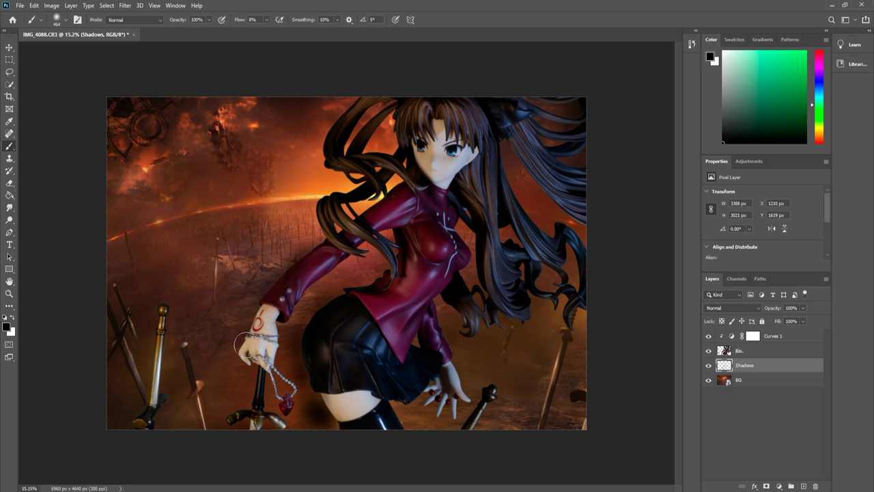
{"action": "mouse_move", "coordinate": [244, 339]}
{"action": "left_mouse_down"}
{"action": "mouse_move", "coordinate": [293, 261]}
{"action": "mouse_move", "coordinate": [400, 180]}
{"action": "left_mouse_up"}
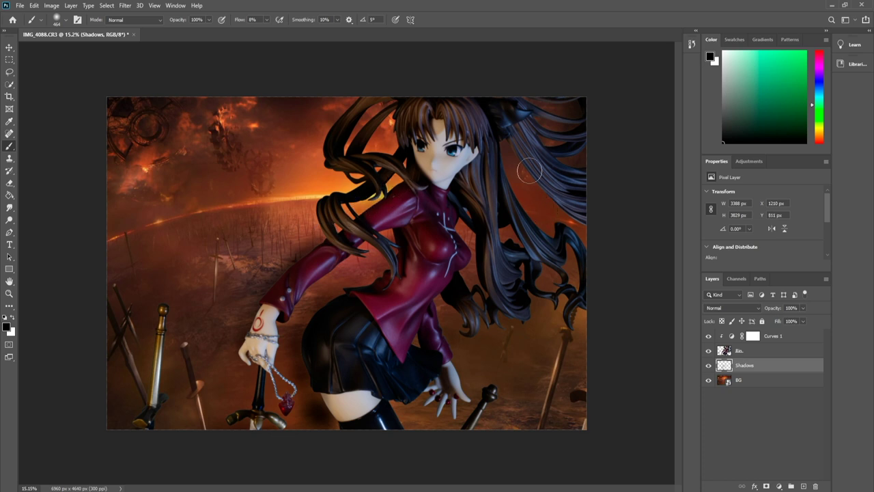
{"action": "mouse_move", "coordinate": [471, 234]}
{"action": "left_mouse_down"}
{"action": "mouse_move", "coordinate": [520, 224]}
{"action": "mouse_move", "coordinate": [501, 237]}
{"action": "mouse_move", "coordinate": [507, 247]}
{"action": "mouse_move", "coordinate": [515, 241]}
{"action": "mouse_move", "coordinate": [512, 266]}
{"action": "mouse_move", "coordinate": [477, 301]}
{"action": "mouse_move", "coordinate": [440, 298]}
{"action": "mouse_move", "coordinate": [411, 330]}
{"action": "mouse_move", "coordinate": [407, 361]}
{"action": "mouse_move", "coordinate": [381, 402]}
{"action": "mouse_move", "coordinate": [387, 416]}
{"action": "mouse_move", "coordinate": [380, 407]}
{"action": "mouse_move", "coordinate": [401, 433]}
{"action": "mouse_move", "coordinate": [439, 359]}
{"action": "mouse_move", "coordinate": [440, 375]}
{"action": "mouse_move", "coordinate": [166, 393]}
{"action": "mouse_move", "coordinate": [158, 436]}
{"action": "mouse_move", "coordinate": [183, 365]}
{"action": "mouse_move", "coordinate": [168, 411]}
{"action": "mouse_move", "coordinate": [195, 365]}
{"action": "mouse_move", "coordinate": [171, 410]}
{"action": "mouse_move", "coordinate": [260, 354]}
{"action": "mouse_move", "coordinate": [277, 393]}
{"action": "left_mouse_up"}
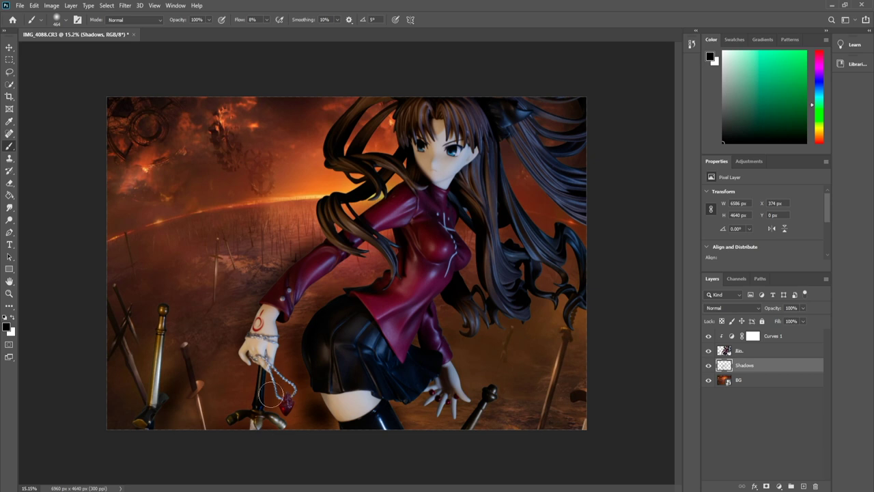
{"action": "left_click", "coordinate": [803, 307]}
{"action": "left_click_drag", "start_coordinate": [795, 320], "coordinate": [792, 320]}
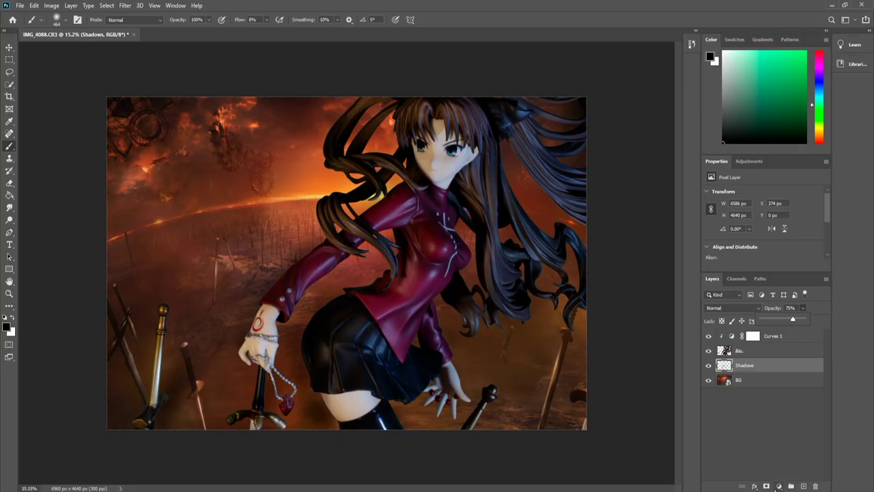
Add a pure red (ff0000) Solid Color fill layer above Shadows and clip it to the Shadows layer.
{"action": "left_click", "coordinate": [778, 486]}
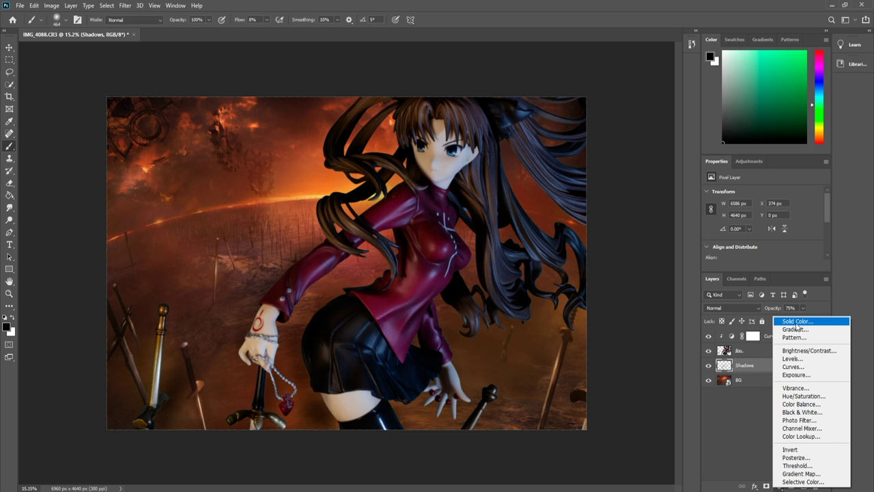
{"action": "left_click", "coordinate": [796, 321]}
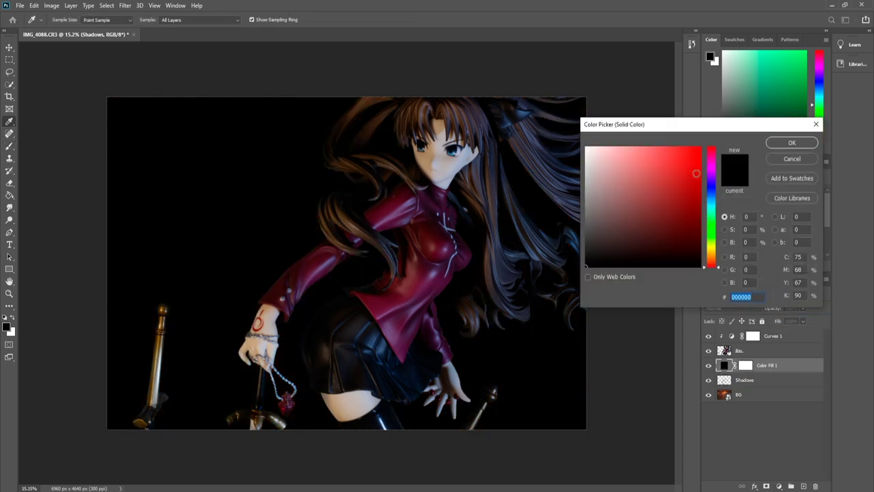
{"action": "left_click", "coordinate": [699, 147]}
{"action": "left_click", "coordinate": [791, 143]}
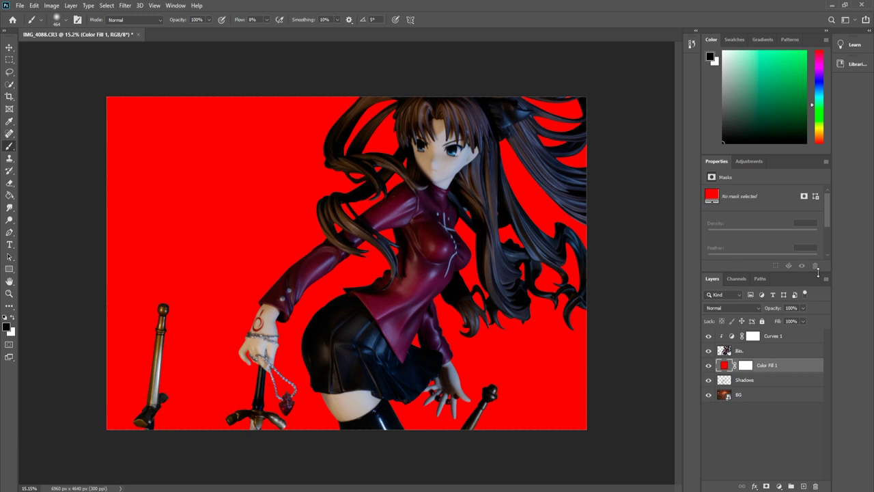
{"action": "left_click", "coordinate": [770, 369], "text": "alt"}
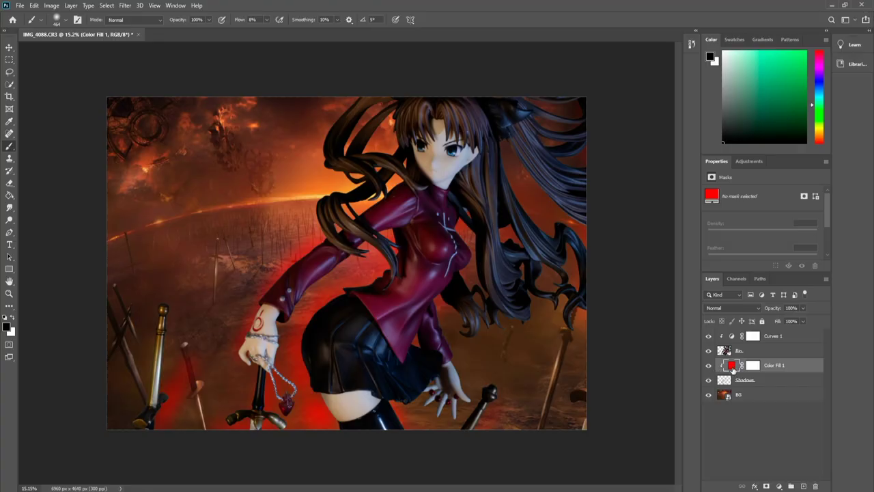
Recolor the fill layer to a dark brown sampled from the background, raise its saturation to about 41%, and blend it with Multiply.
{"action": "double_click", "coordinate": [732, 367]}
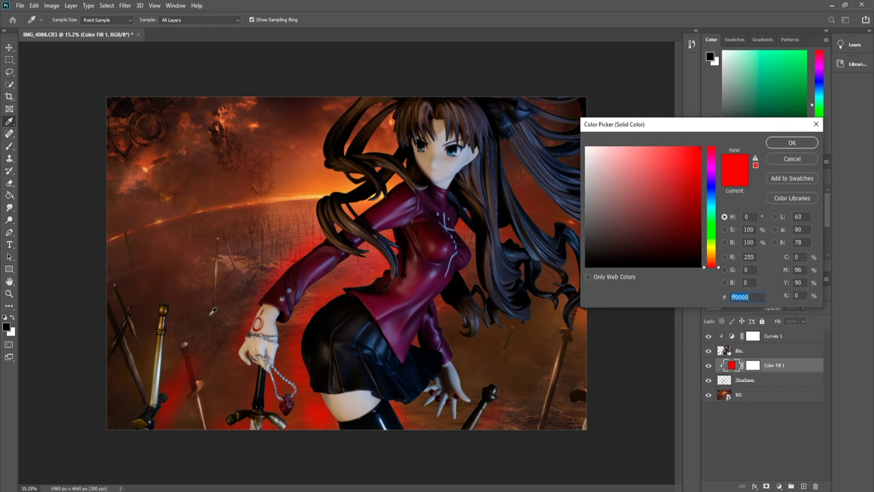
{"action": "left_click", "coordinate": [251, 282]}
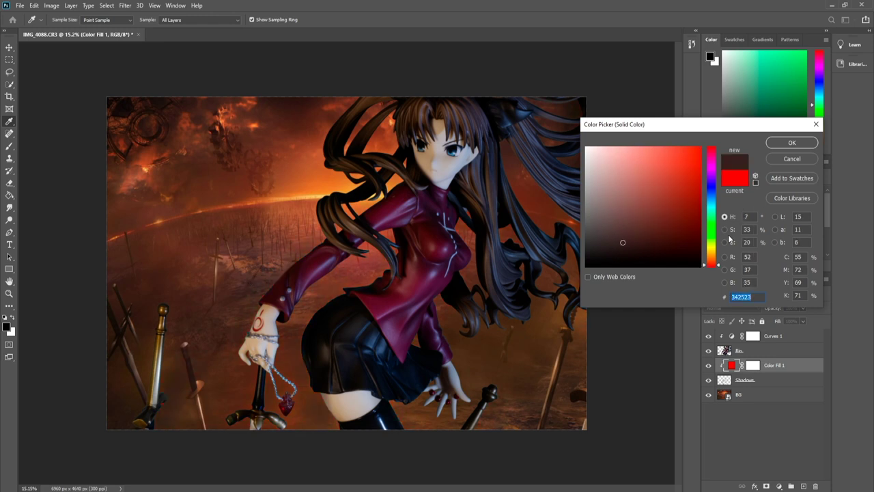
{"action": "left_click", "coordinate": [725, 229]}
{"action": "left_click_drag", "start_coordinate": [719, 231], "coordinate": [718, 220]}
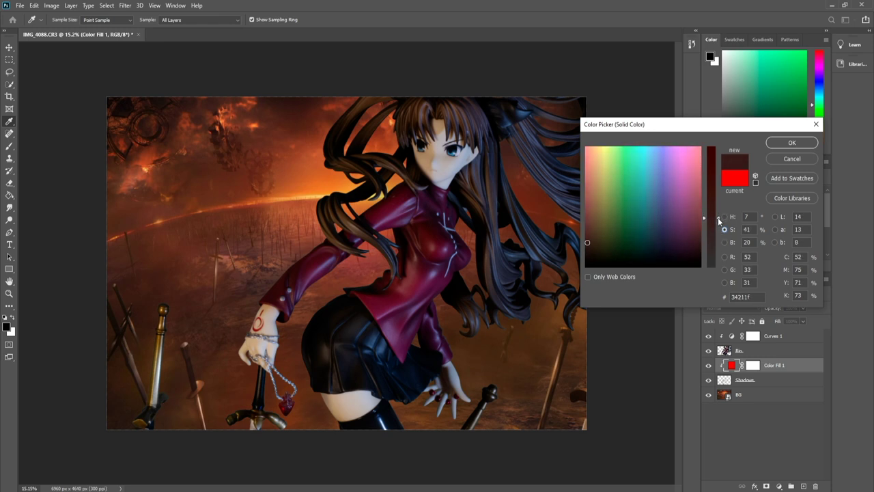
{"action": "left_click", "coordinate": [792, 144]}
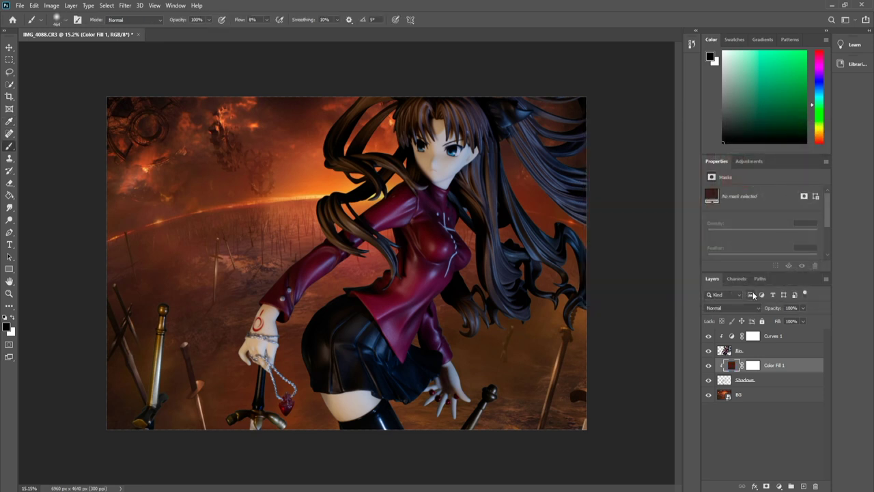
{"action": "left_click", "coordinate": [734, 308]}
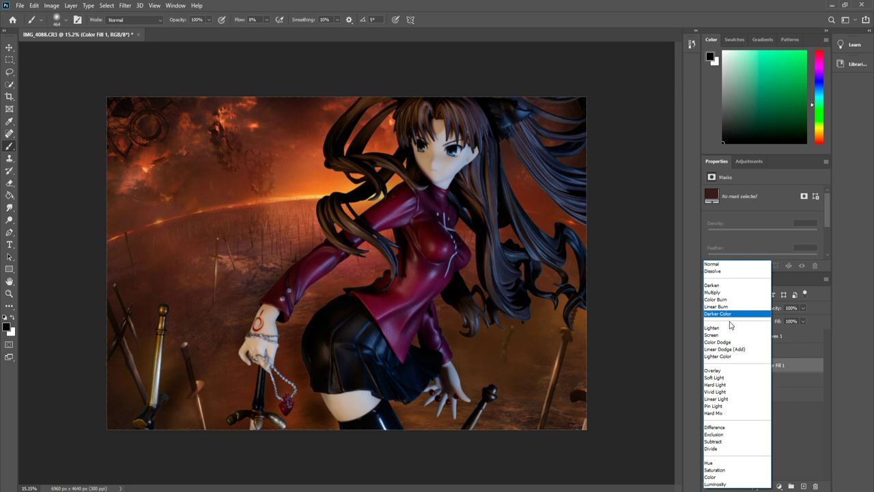
{"action": "left_click", "coordinate": [719, 292]}
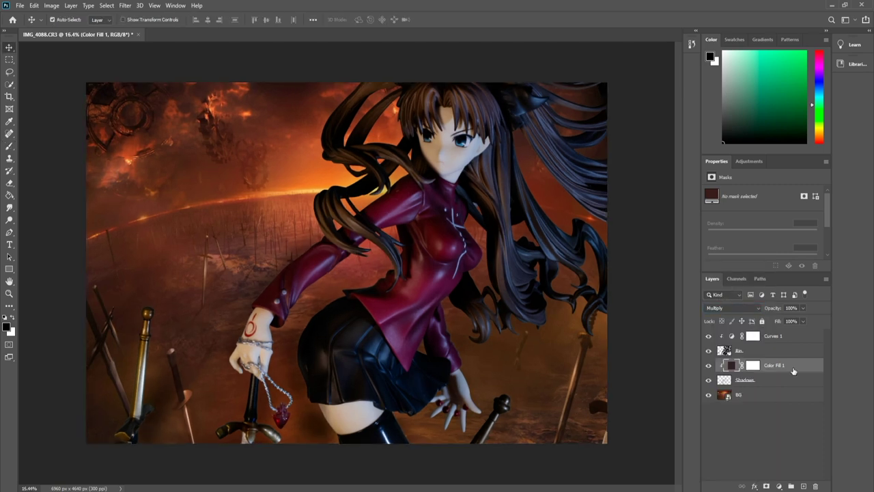
Merge the color fill with the Shadows layer, rename the merged layer Shadow, and compare the image with and without it.
{"action": "key", "text": "ctrl"}
{"action": "left_click", "coordinate": [793, 380], "text": "ctrl"}
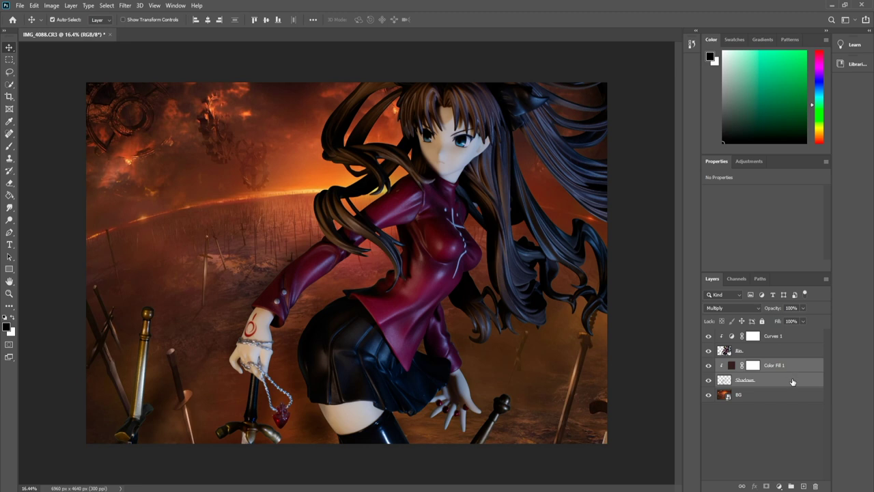
{"action": "right_click", "coordinate": [792, 380]}
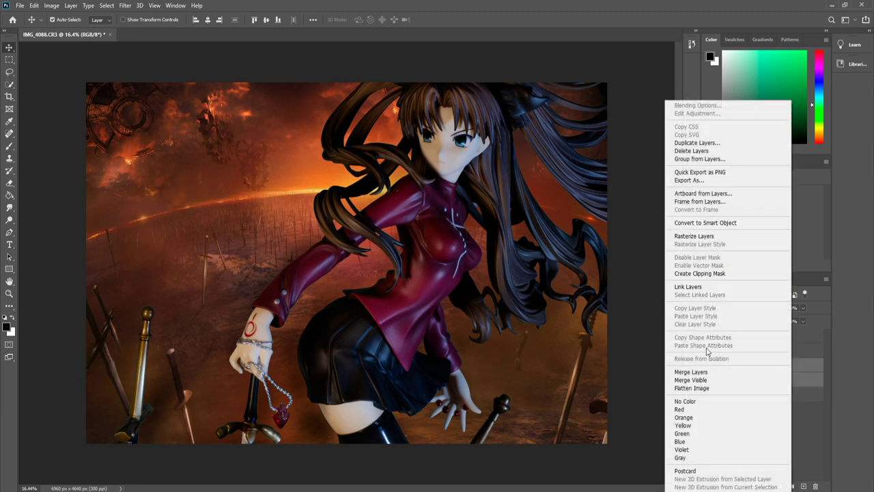
{"action": "left_click", "coordinate": [691, 371]}
{"action": "double_click", "coordinate": [746, 364]}
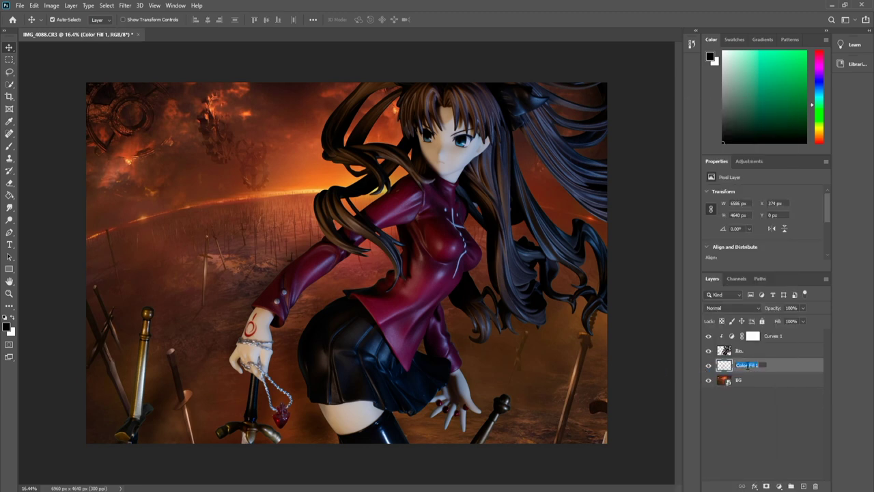
{"action": "type", "text": "Shadow"}
{"action": "key", "text": "Return"}
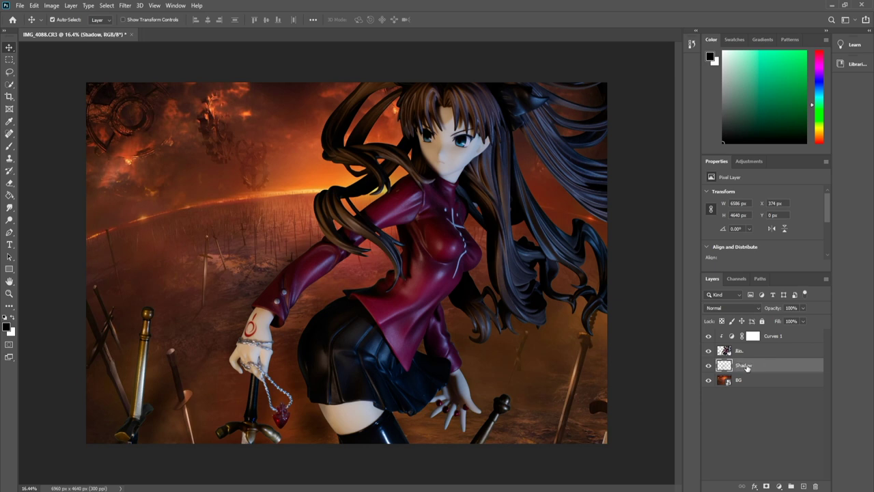
{"action": "left_click", "coordinate": [709, 368]}
{"action": "left_click", "coordinate": [709, 367]}
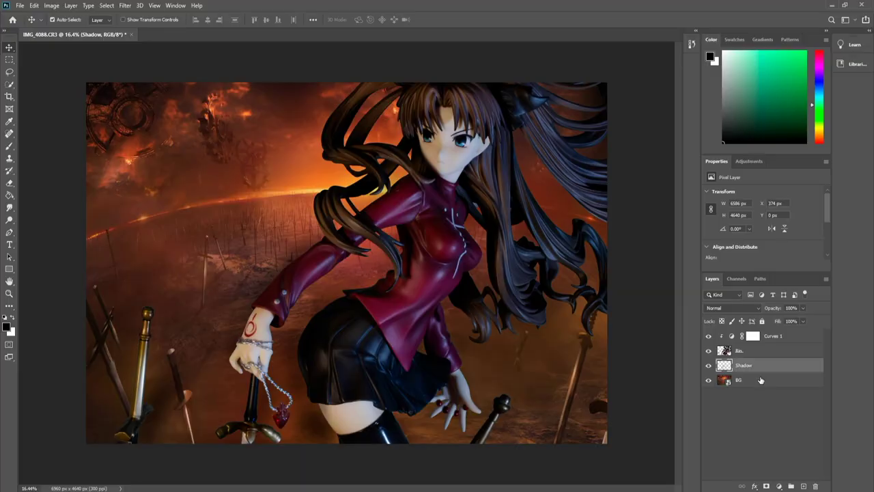
Duplicate the BG layer and start a Tilt-Shift blur on the copy.
{"action": "left_click", "coordinate": [760, 381]}
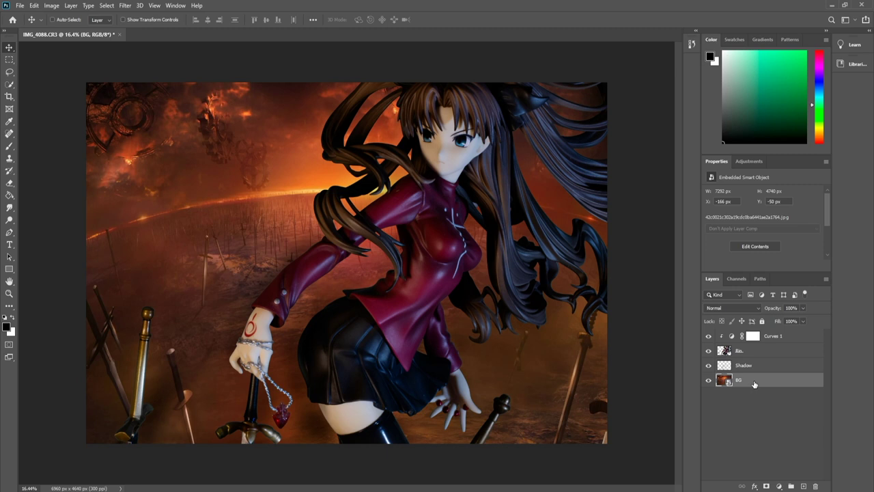
{"action": "key", "text": "ctrl+j"}
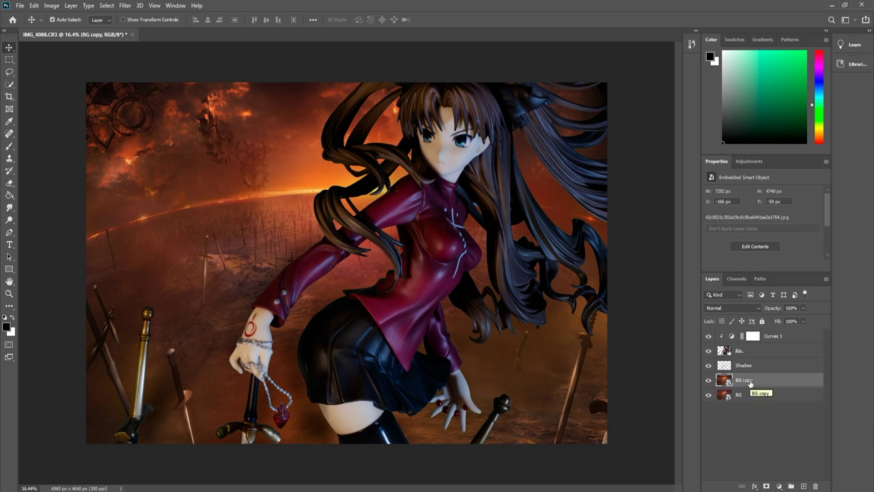
{"action": "left_click", "coordinate": [124, 5]}
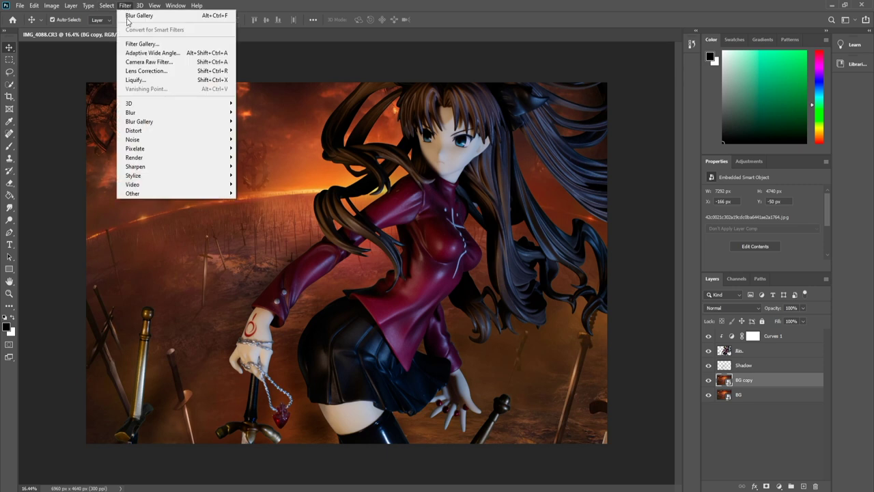
{"action": "mouse_move", "coordinate": [205, 123]}
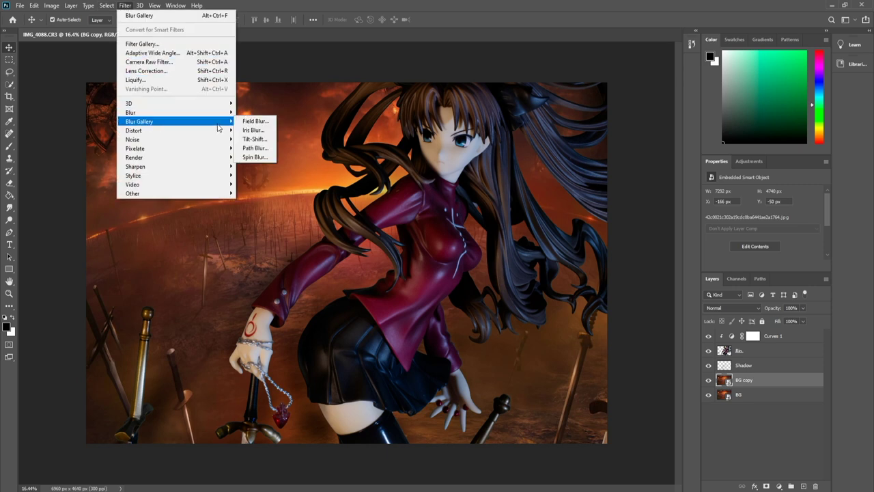
{"action": "left_click", "coordinate": [250, 141]}
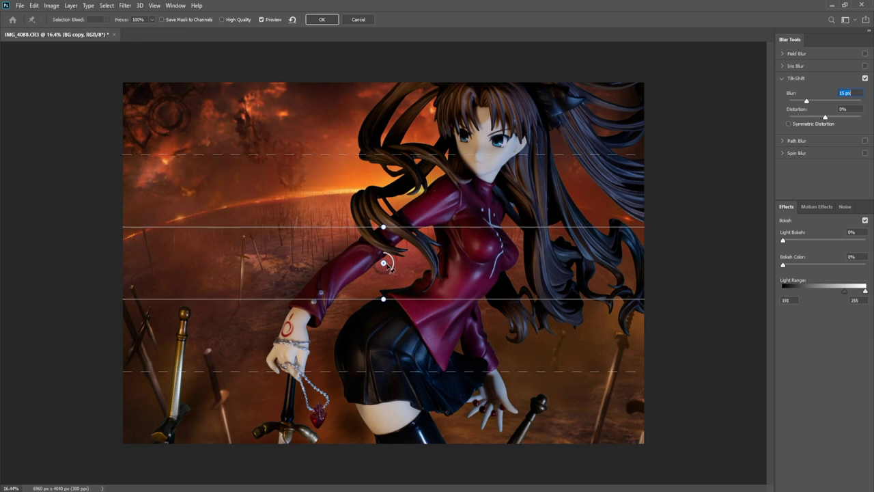
Move the tilt-shift pin below the image's bottom edge, raise its dashed line to the figure's wrist level, and set the blur to 25 px.
{"action": "left_click_drag", "start_coordinate": [385, 263], "coordinate": [391, 479]}
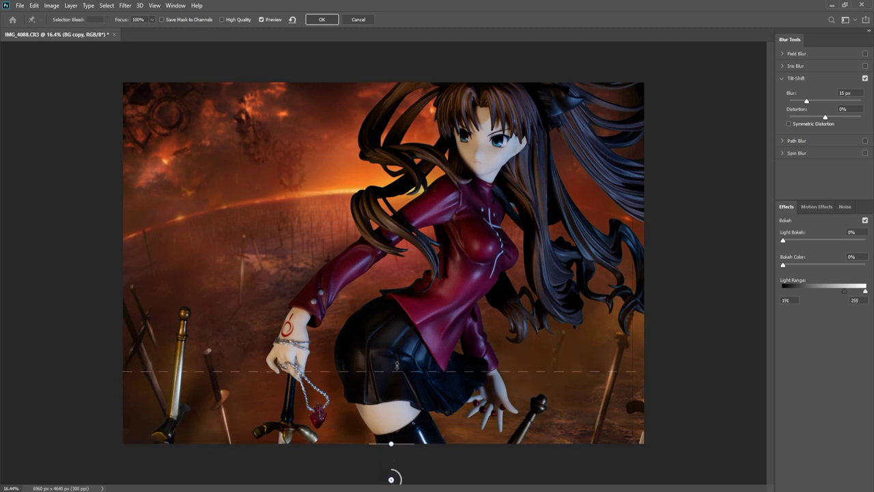
{"action": "left_click_drag", "start_coordinate": [396, 371], "coordinate": [394, 332]}
{"action": "left_click", "coordinate": [842, 93]}
{"action": "key", "text": "shift+Up"}
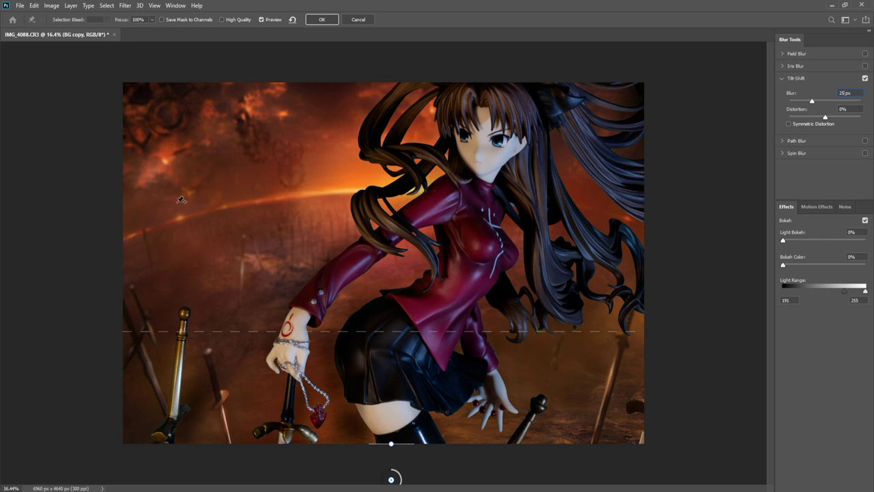
Add a vertical tilt-shift pin just outside the image's left edge and extend its dashed line to the figure's torso.
{"action": "left_click", "coordinate": [156, 230]}
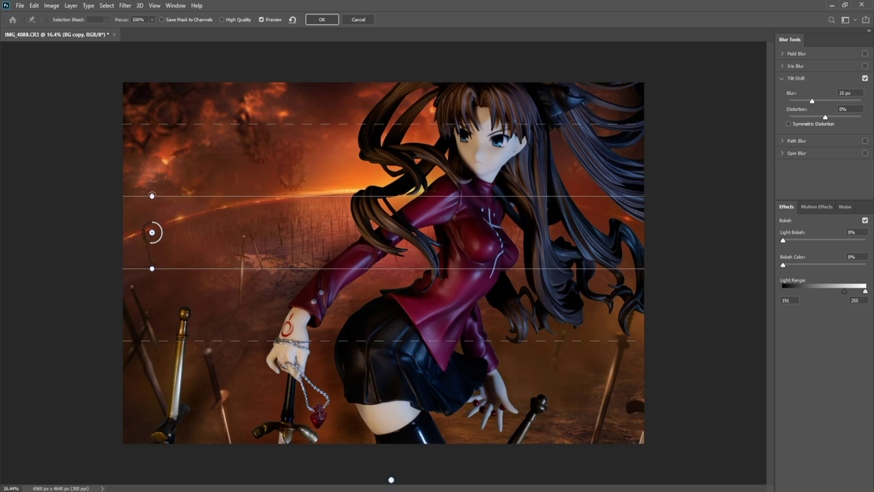
{"action": "left_click_drag", "start_coordinate": [151, 196], "coordinate": [106, 249]}
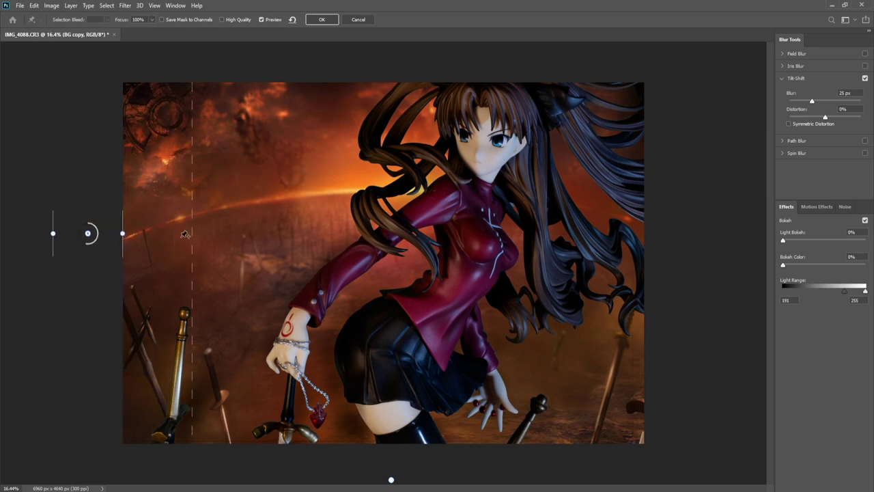
{"action": "left_click_drag", "start_coordinate": [192, 243], "coordinate": [427, 247]}
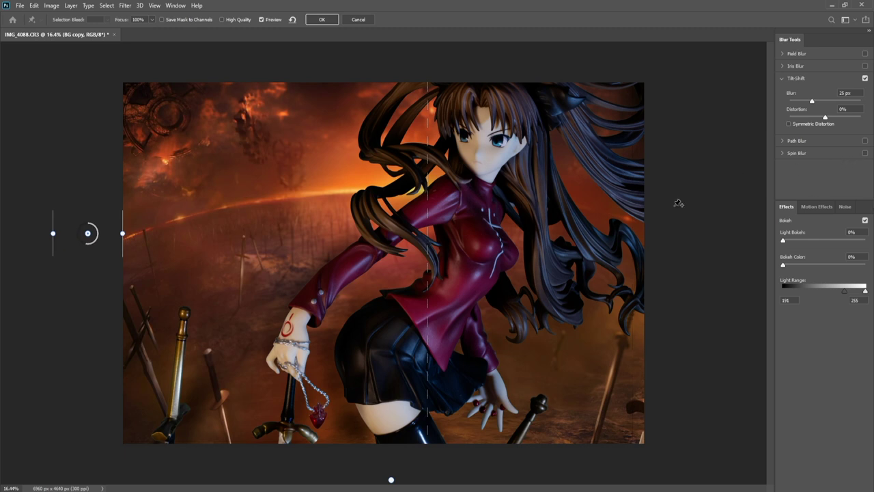
Add a vertical tilt-shift pin just outside the image's right edge, extend its dashed line to the figure's torso, and apply the blur.
{"action": "left_click", "coordinate": [606, 248]}
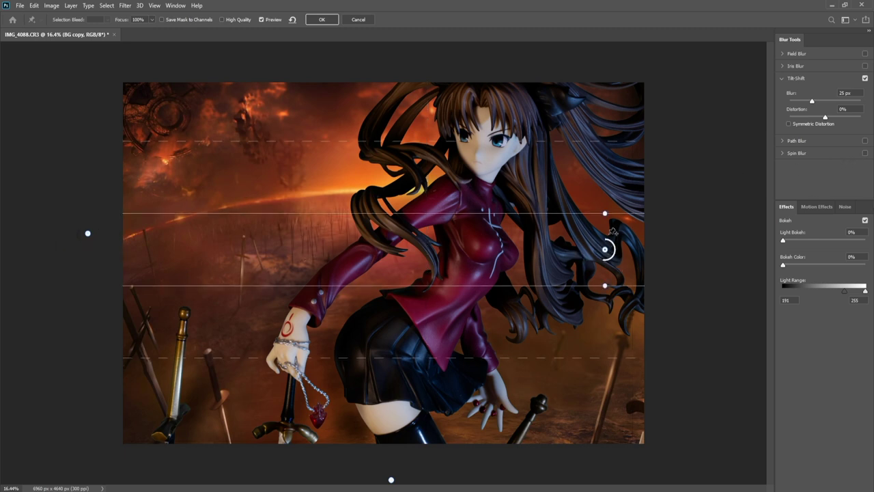
{"action": "left_click_drag", "start_coordinate": [604, 213], "coordinate": [628, 246]}
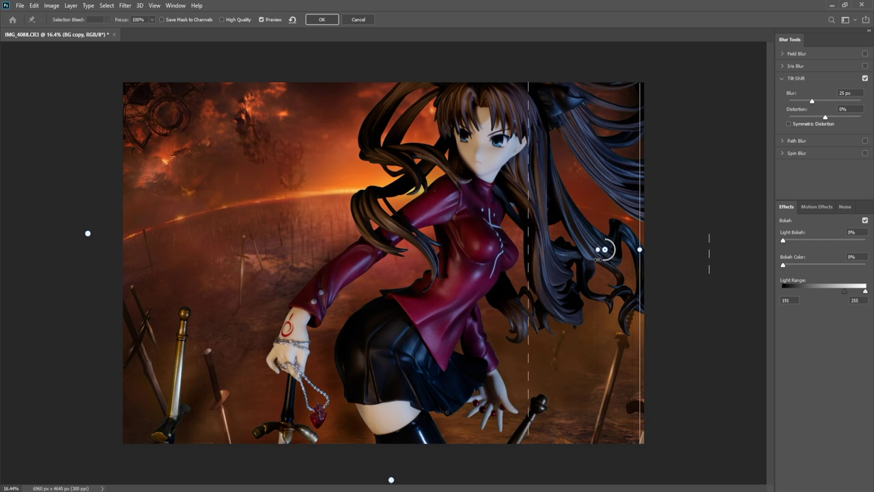
{"action": "left_click_drag", "start_coordinate": [605, 252], "coordinate": [681, 254]}
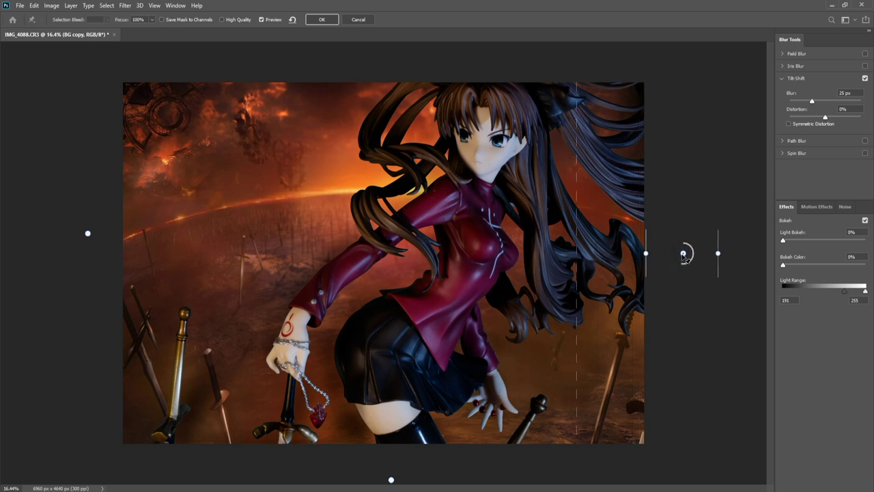
{"action": "left_click_drag", "start_coordinate": [574, 249], "coordinate": [517, 250]}
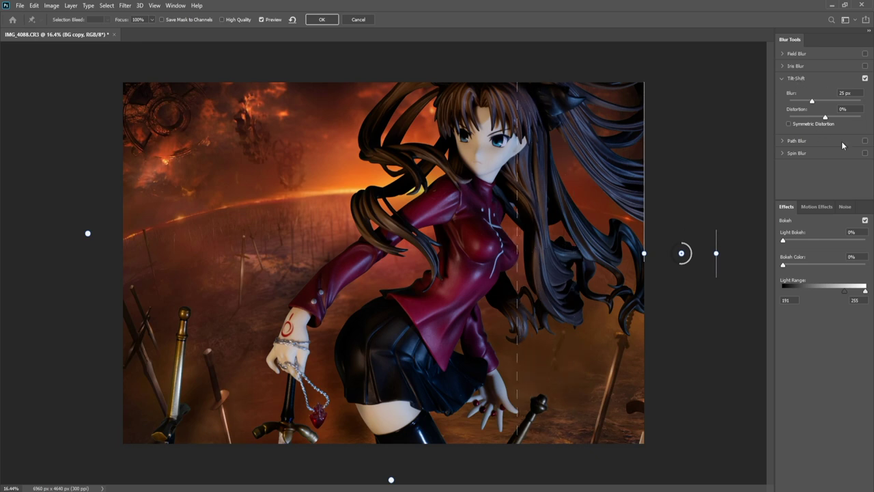
{"action": "left_click", "coordinate": [322, 21]}
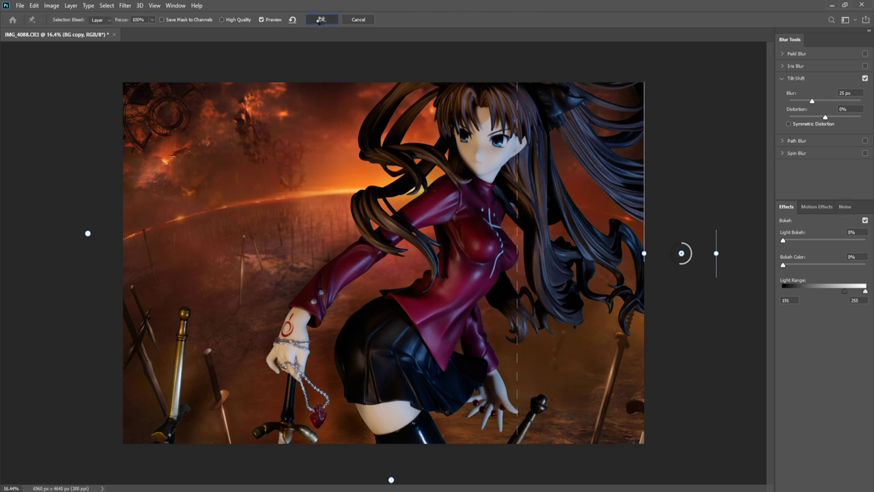